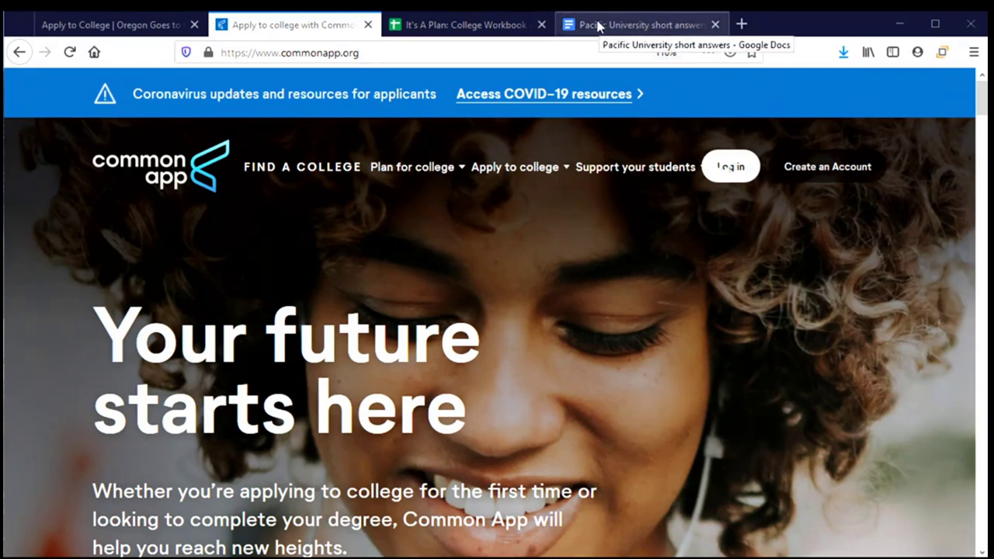
Switch to the 'Pacific University short answers - Google Docs' tab
click(600, 24)
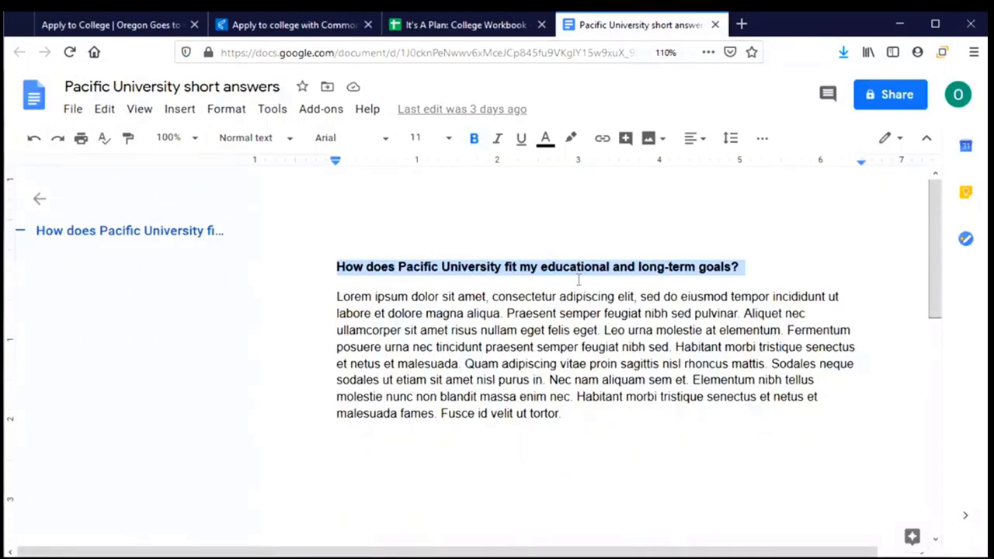
Check the fit-and-goals answer in the document, then go back to the Common App homepage
click(334, 312)
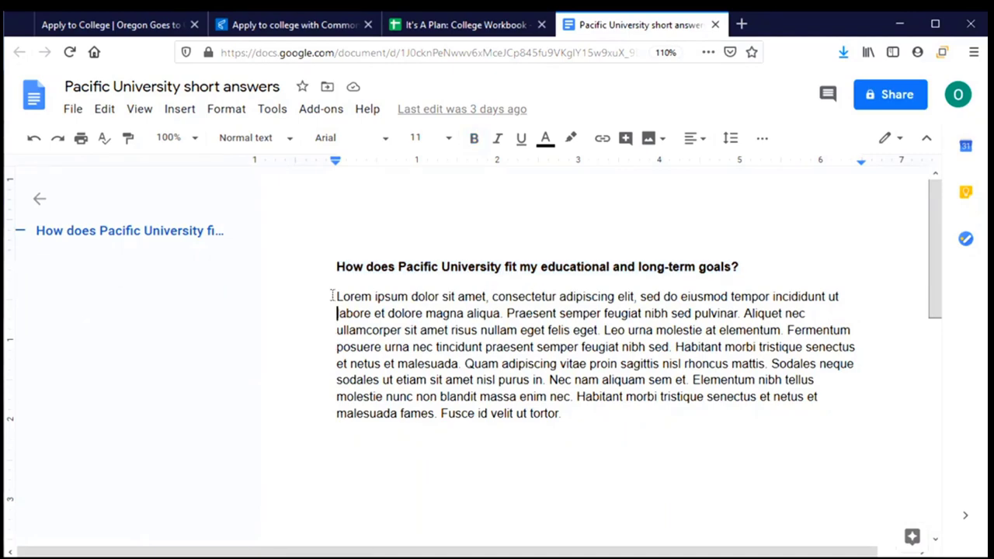
click(284, 31)
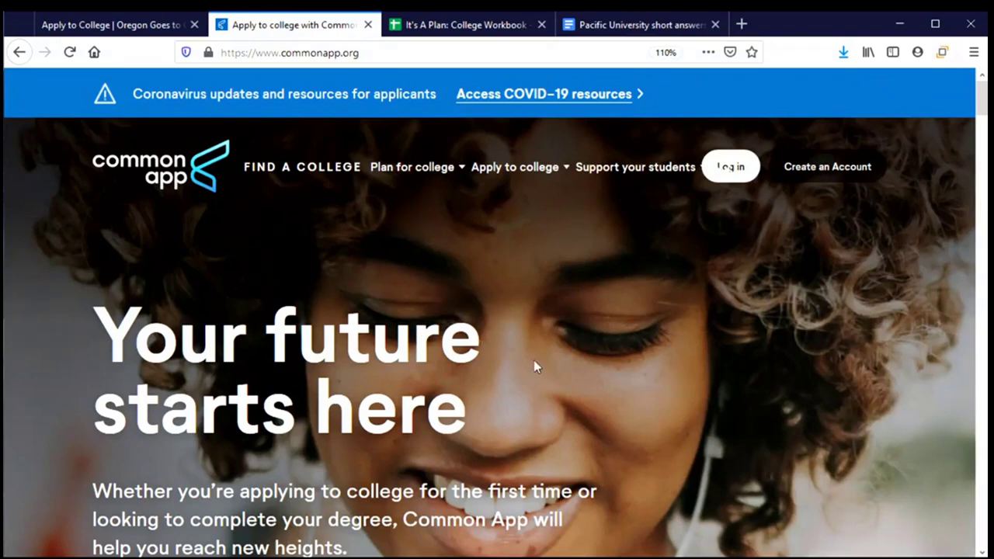
Log in to Common App as a first-year student and scroll the dashboard to Pacific University Oregon
click(742, 173)
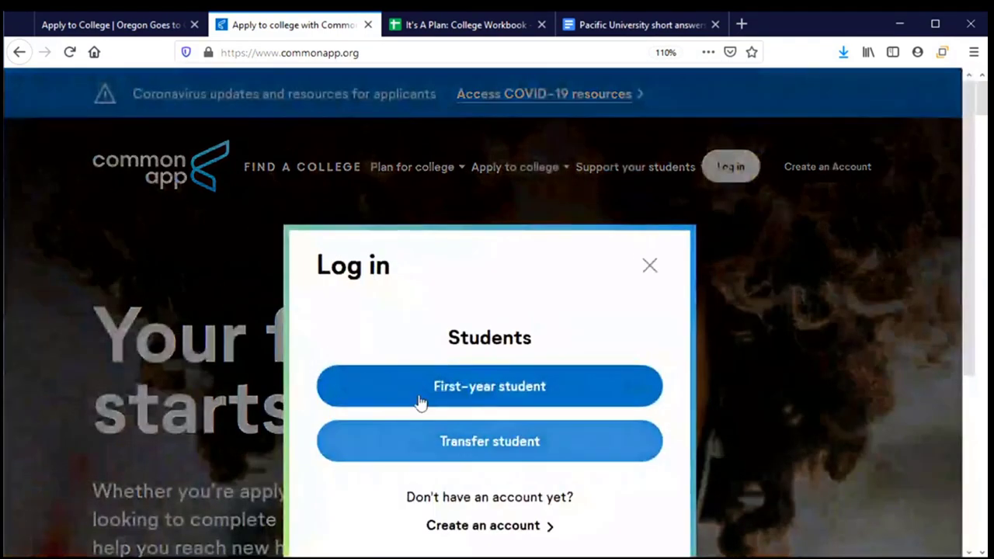
click(423, 392)
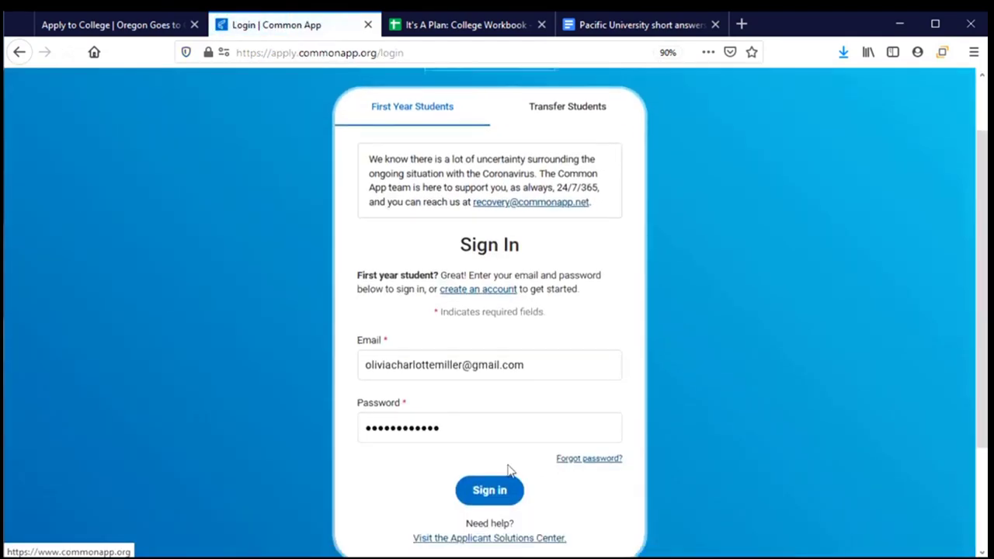
click(489, 491)
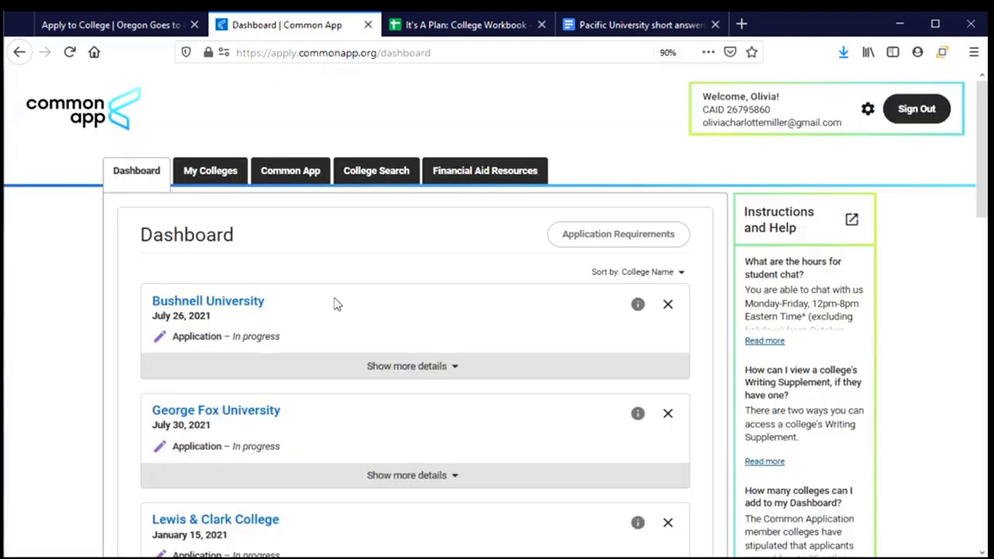
scroll(371, 299, down, 2)
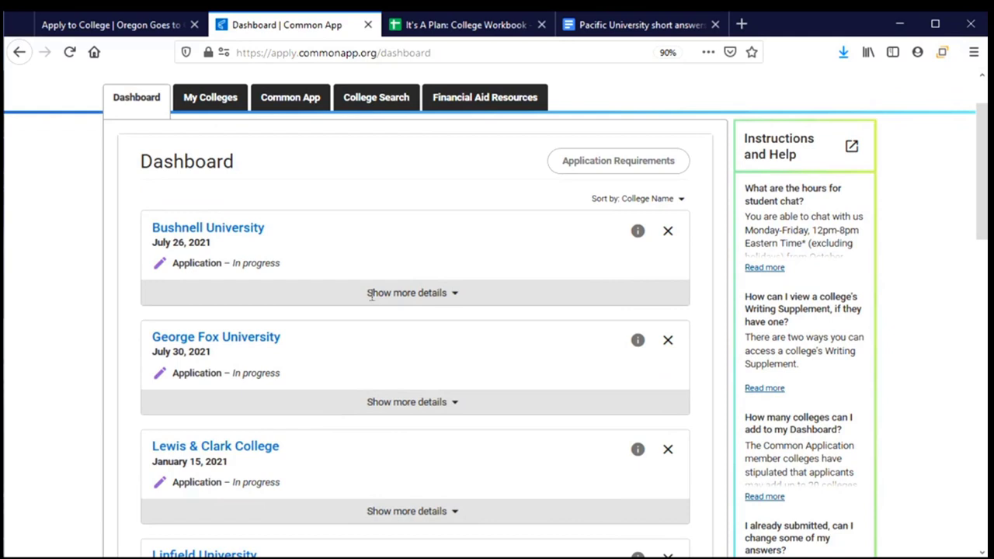
scroll(371, 299, down, 8)
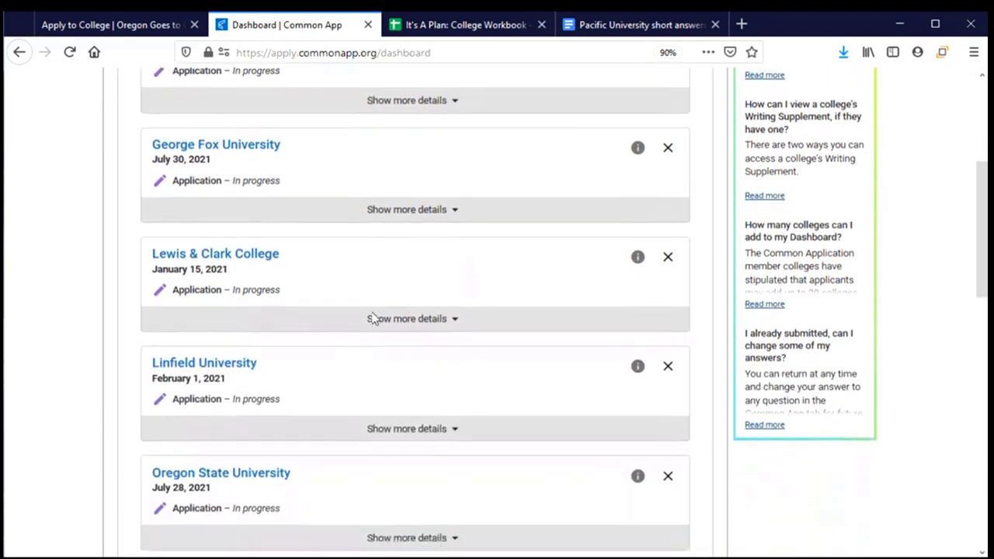
scroll(373, 318, down, 2)
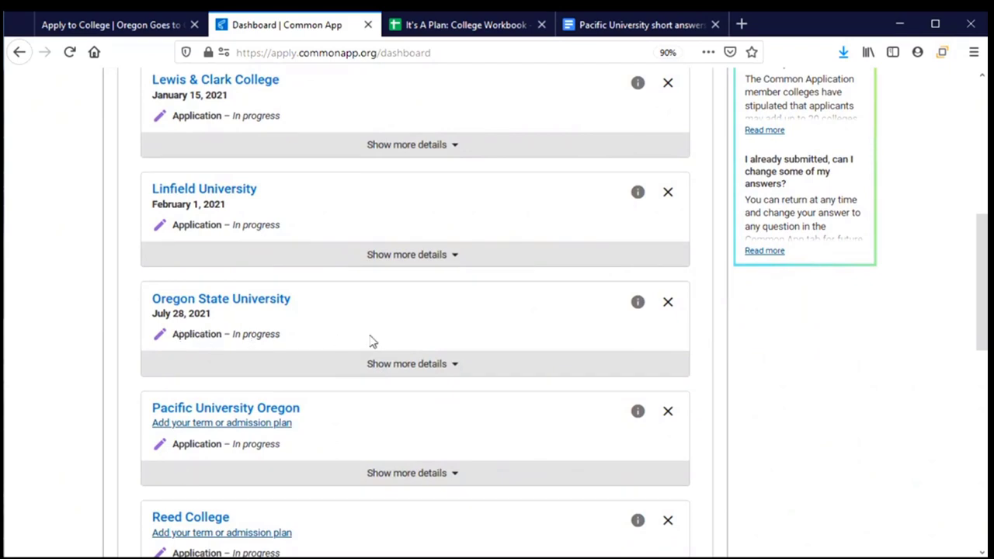
scroll(372, 340, down, 2)
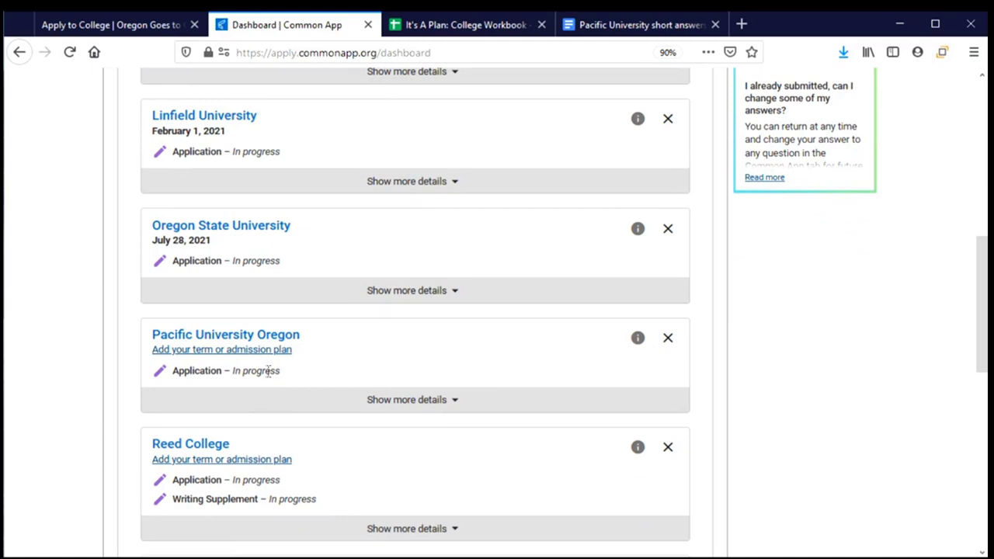
Expand Pacific University Oregon's details to see Questions in progress and one required college question
click(423, 405)
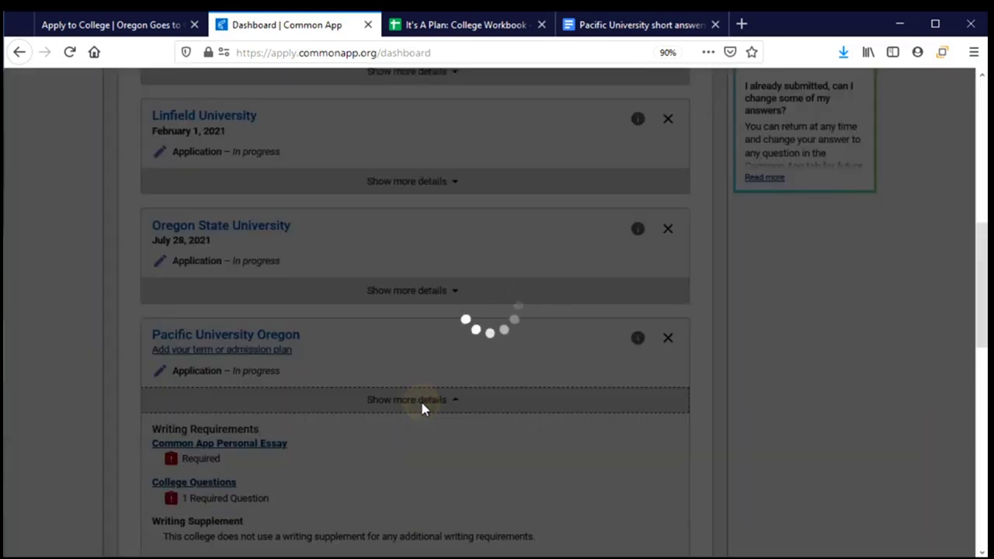
scroll(396, 397, down, 5)
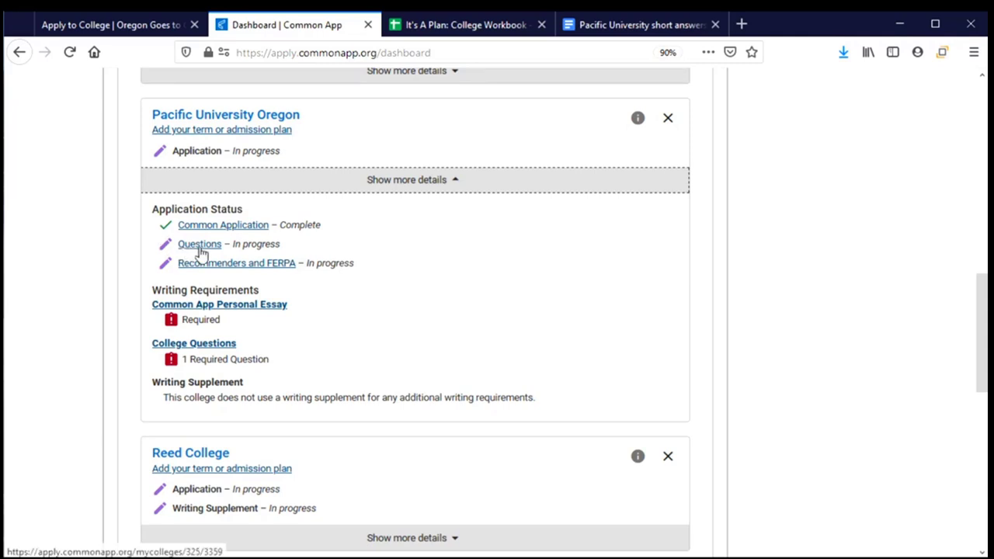
Open Pacific University Oregon's Questions page and browse the General questions
click(199, 247)
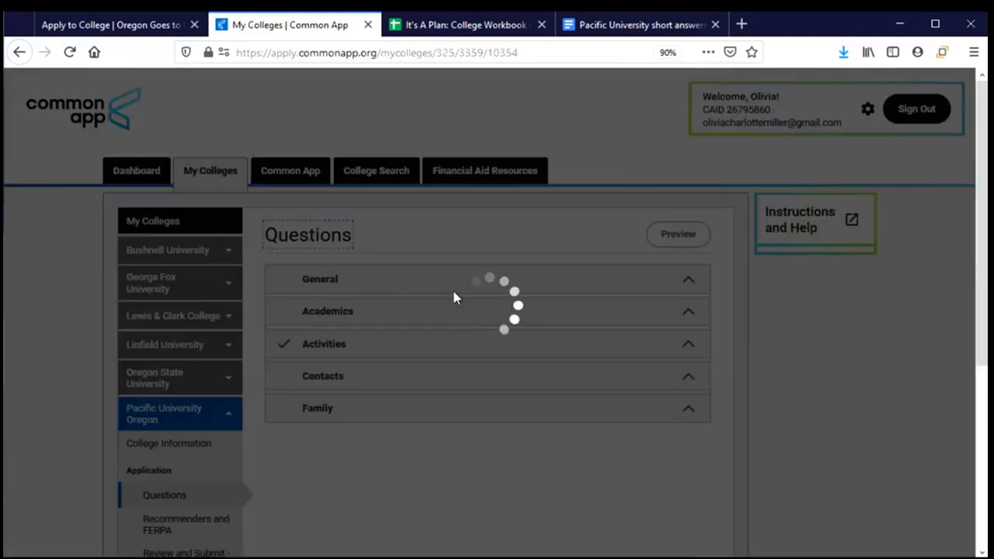
scroll(441, 264, down, 2)
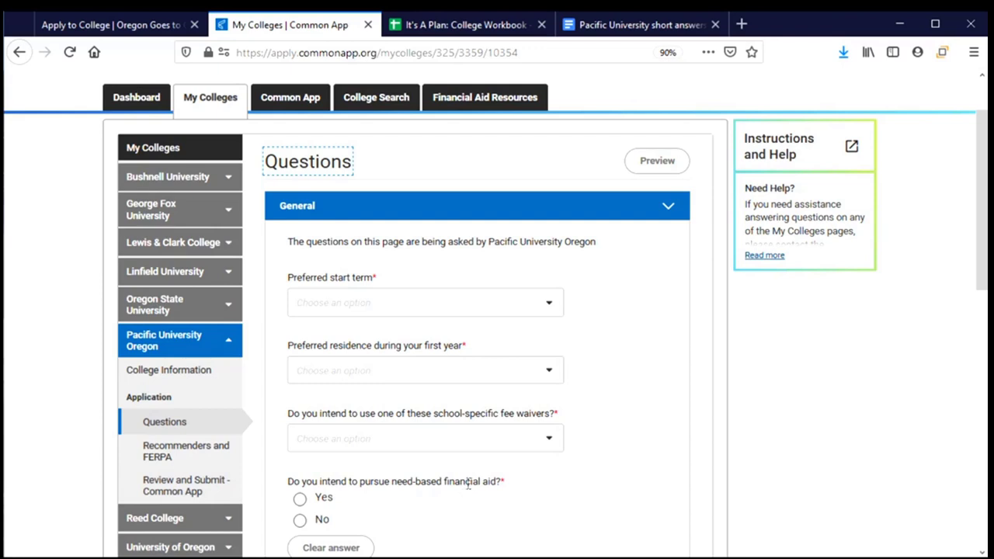
scroll(469, 481, down, 2)
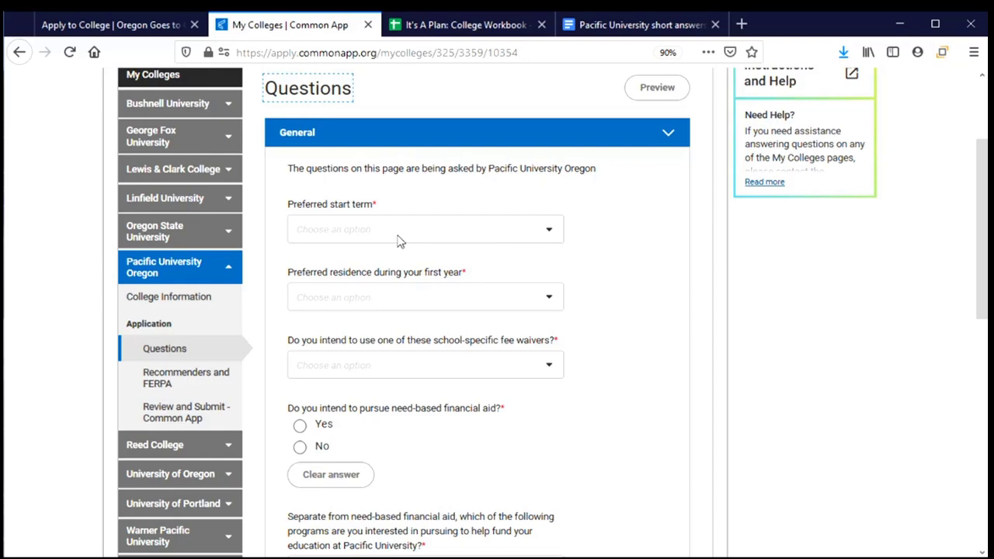
Set Preferred start term to Fall 2021 and bring up the Preferred admission plan options
click(399, 235)
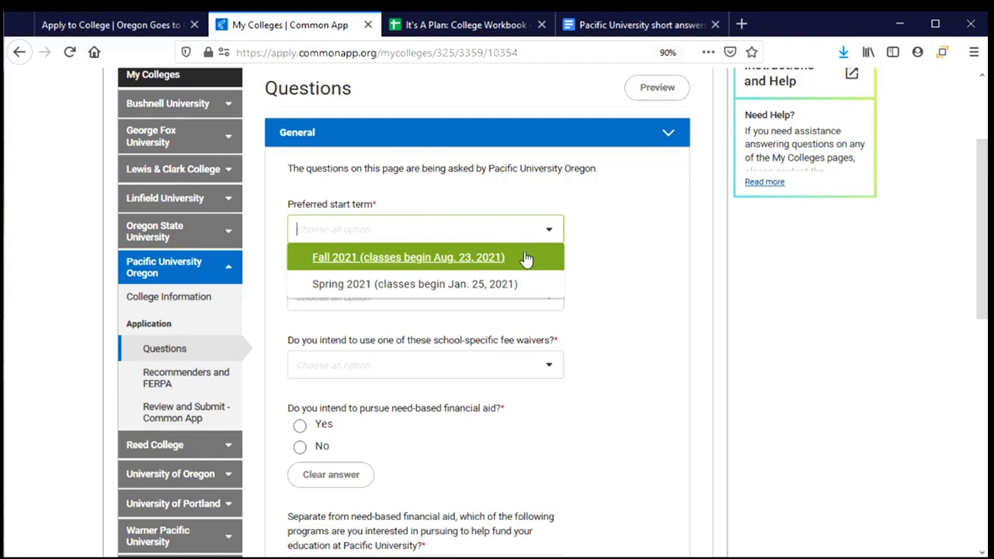
click(324, 263)
scroll(467, 273, down, 2)
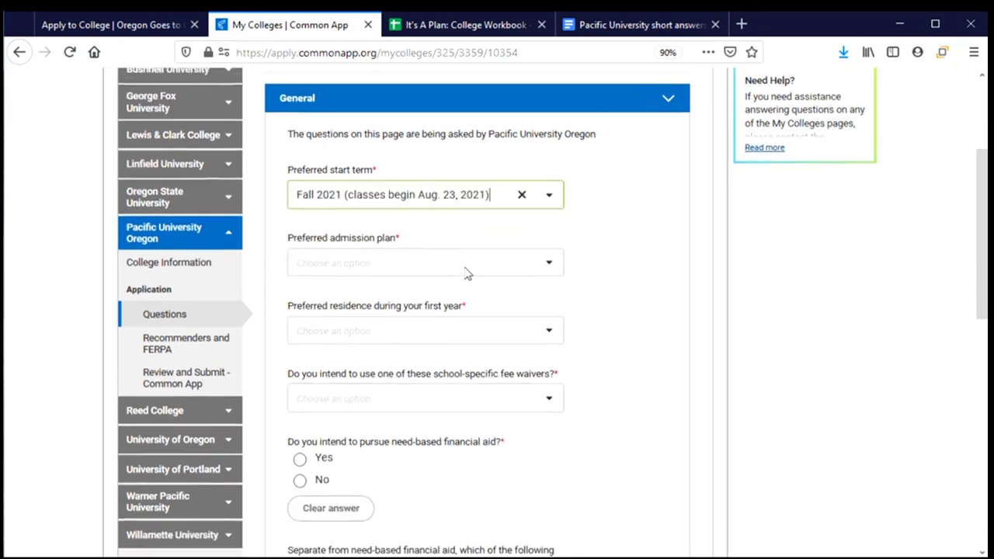
click(533, 228)
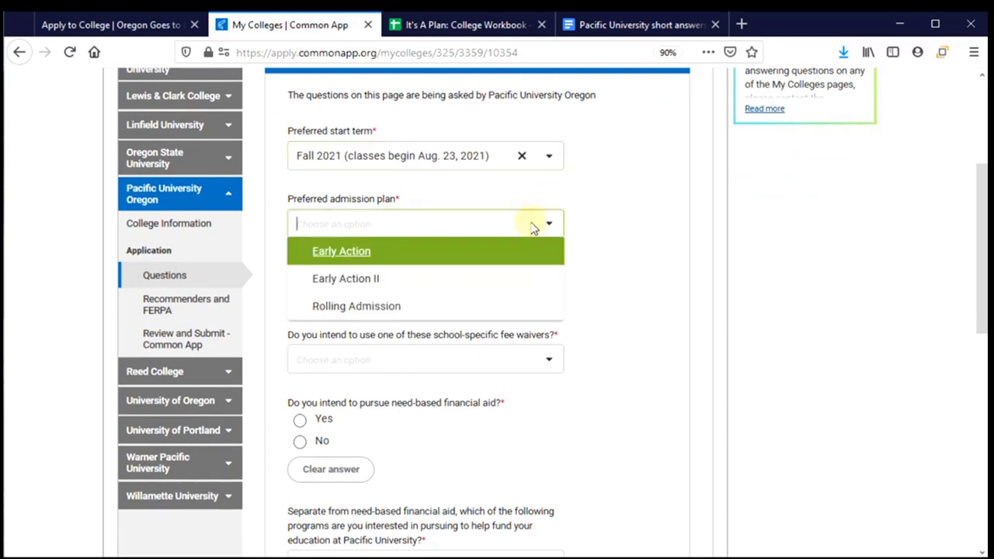
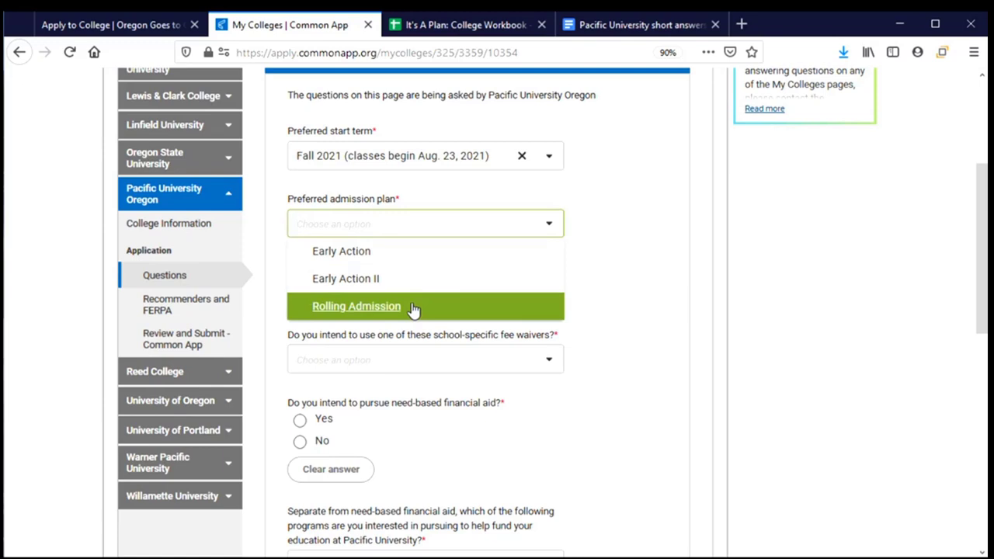
Choose Rolling Admission as the admission plan and On Campus as first-year residence
click(413, 309)
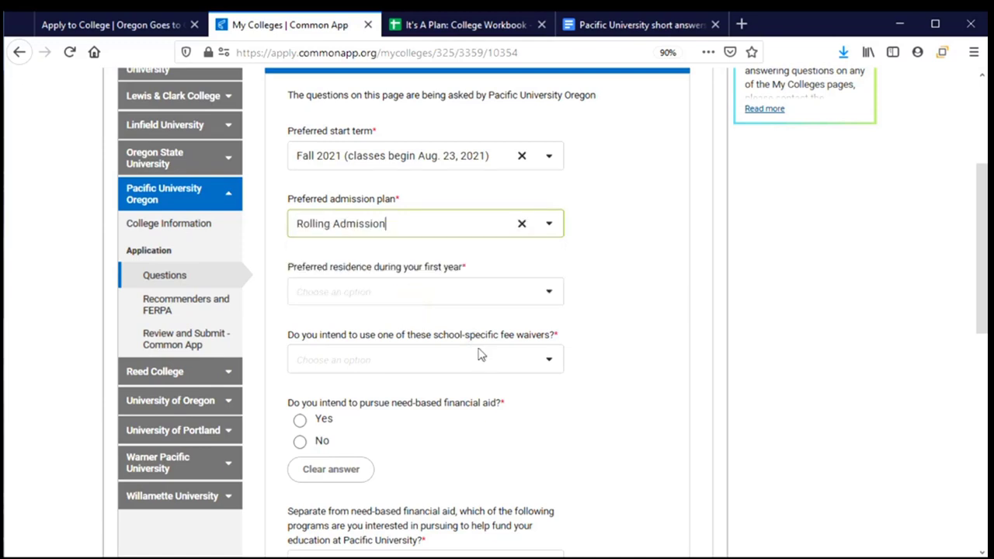
click(549, 293)
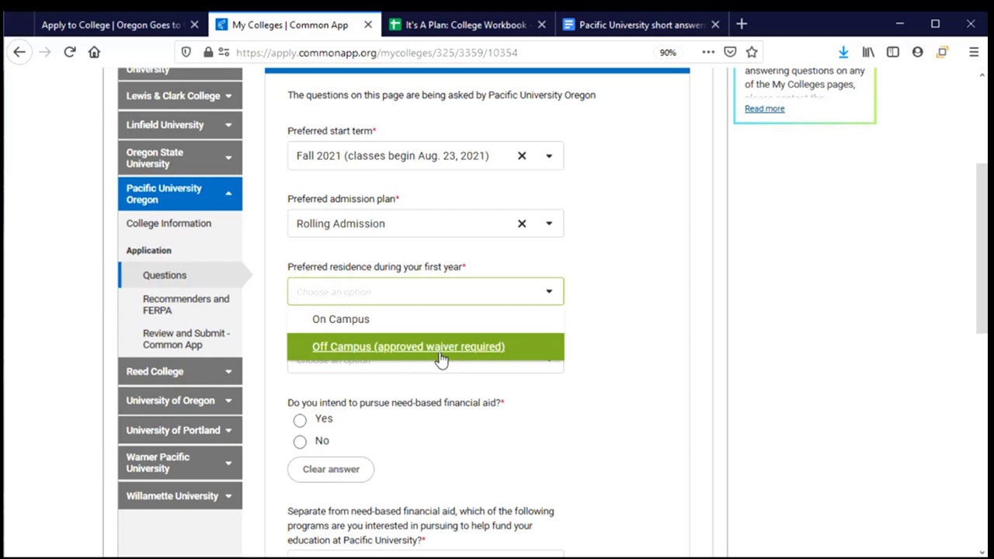
click(383, 321)
scroll(381, 317, down, 2)
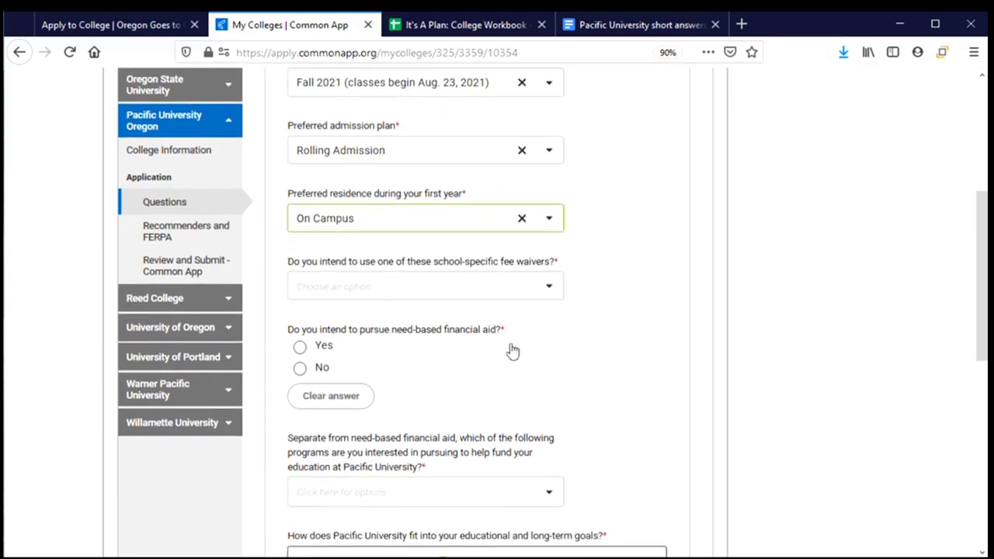
Answer None for the fee waiver and Yes to need-based financial aid
click(550, 288)
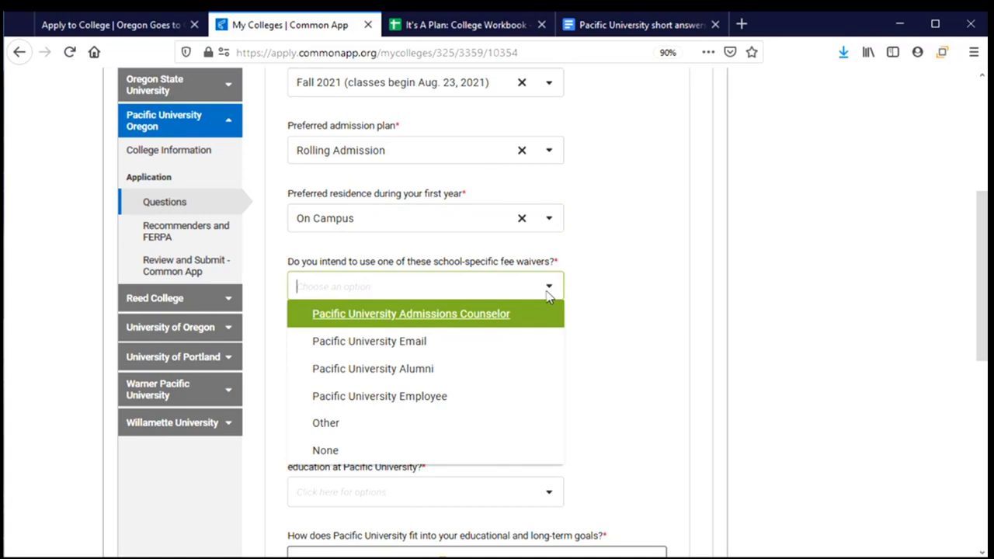
click(528, 458)
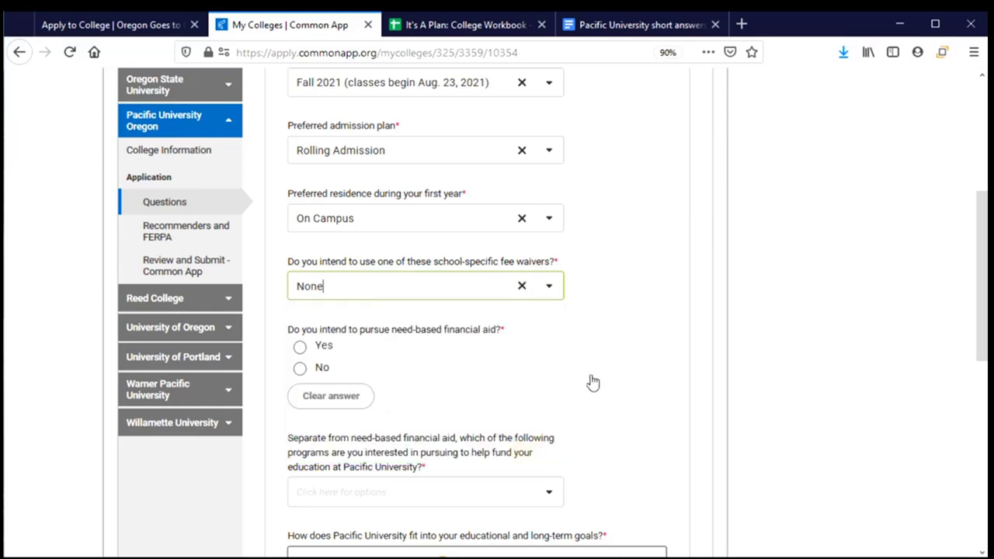
scroll(593, 375, down, 1)
scroll(593, 374, down, 1)
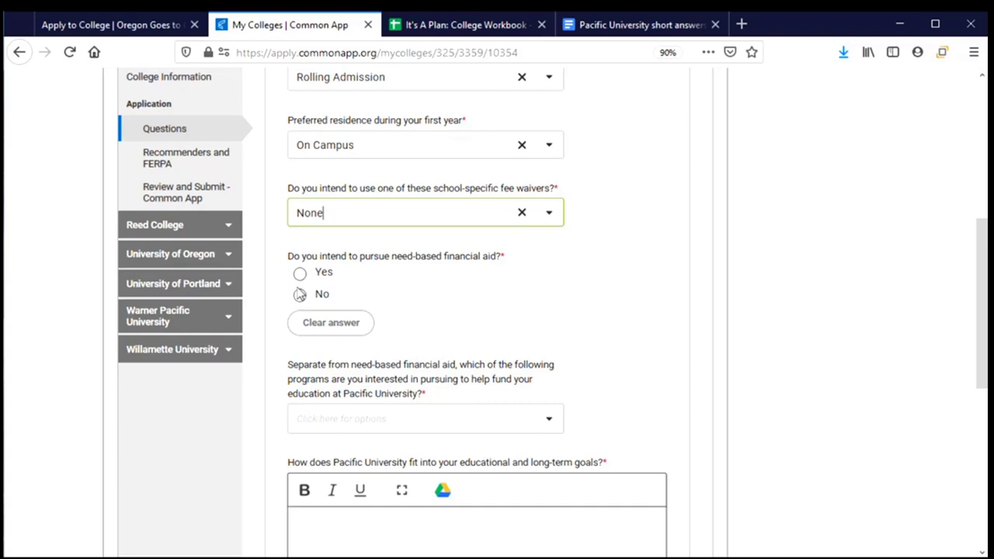
click(300, 275)
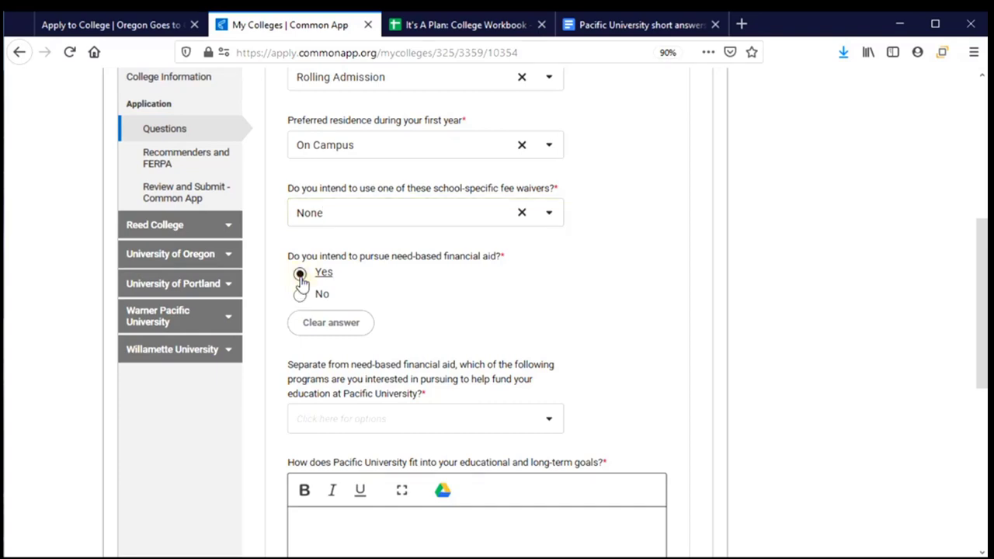
scroll(527, 306, down, 2)
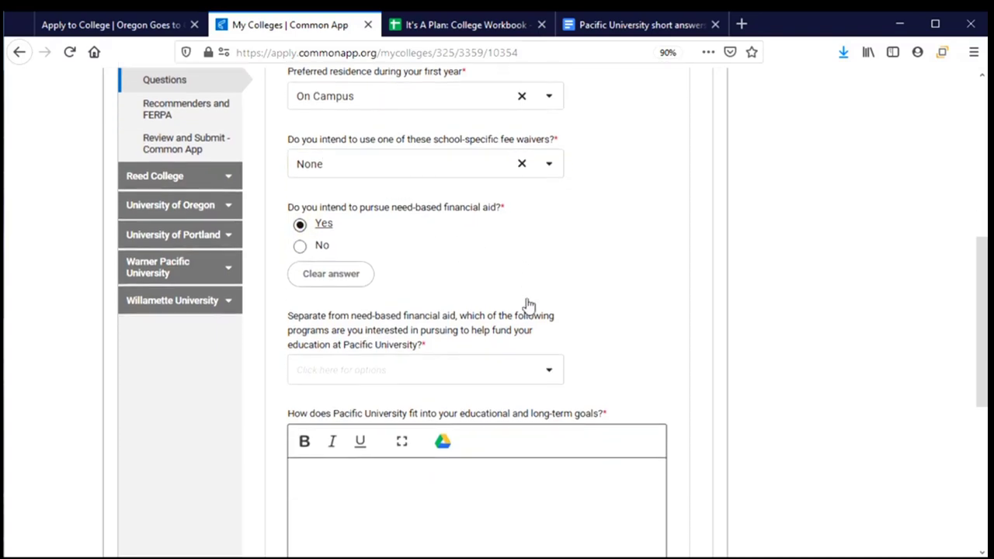
scroll(494, 303, down, 1)
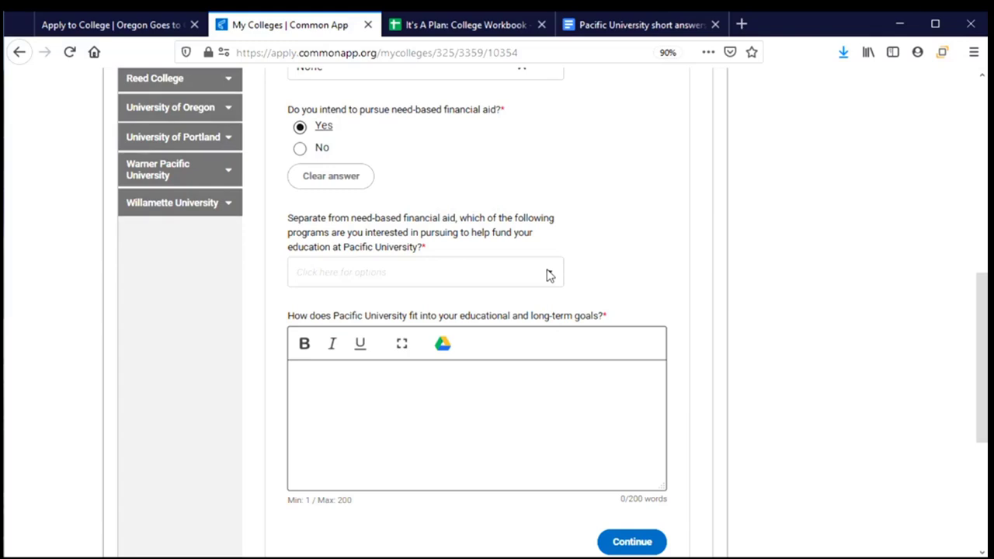
Set the funding programs answer to 'I will not be pursuing any of the above awards'
click(548, 276)
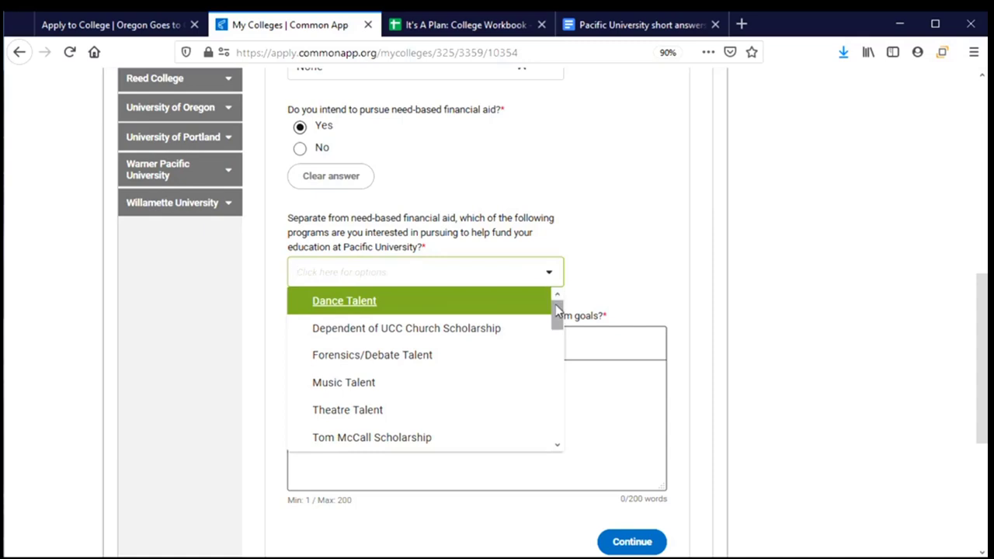
drag(556, 311, 555, 347)
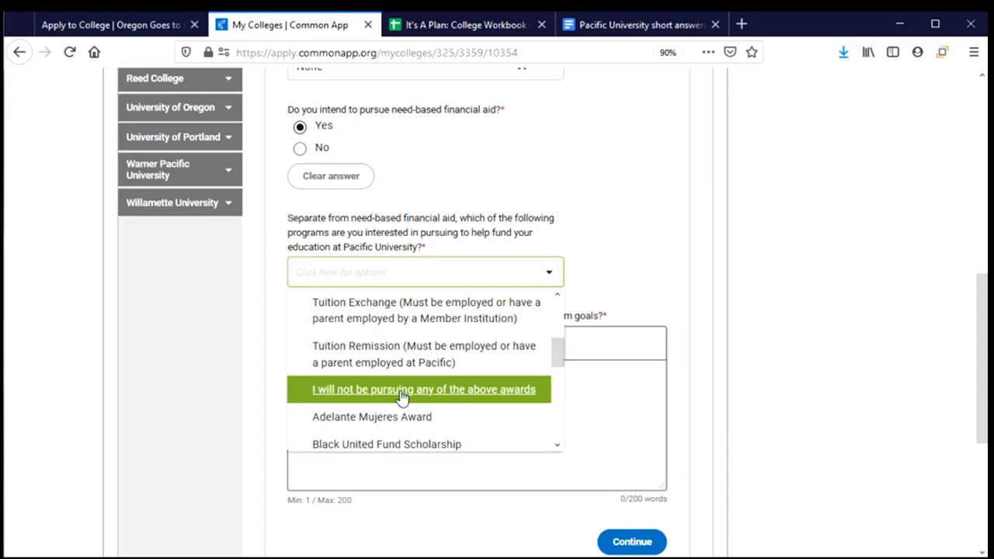
click(401, 390)
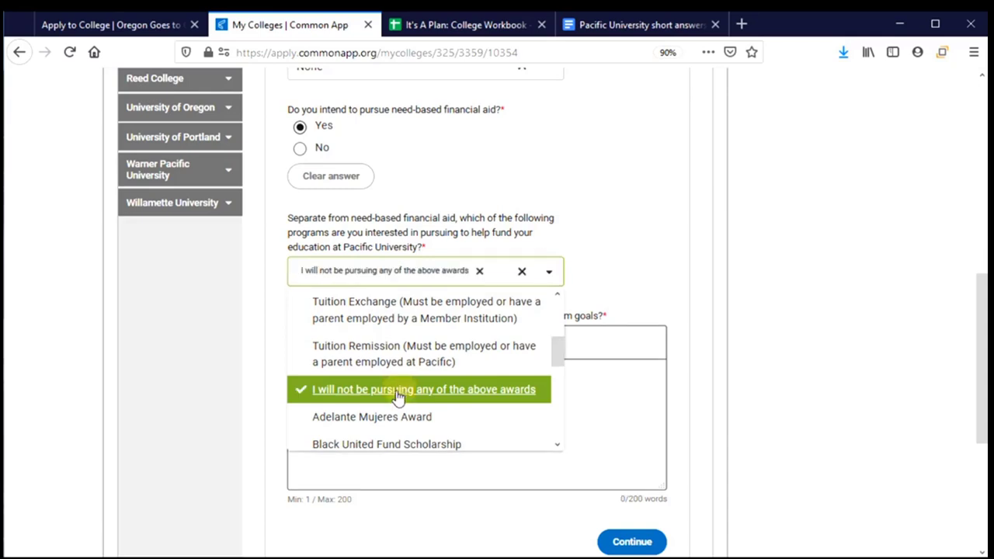
click(644, 287)
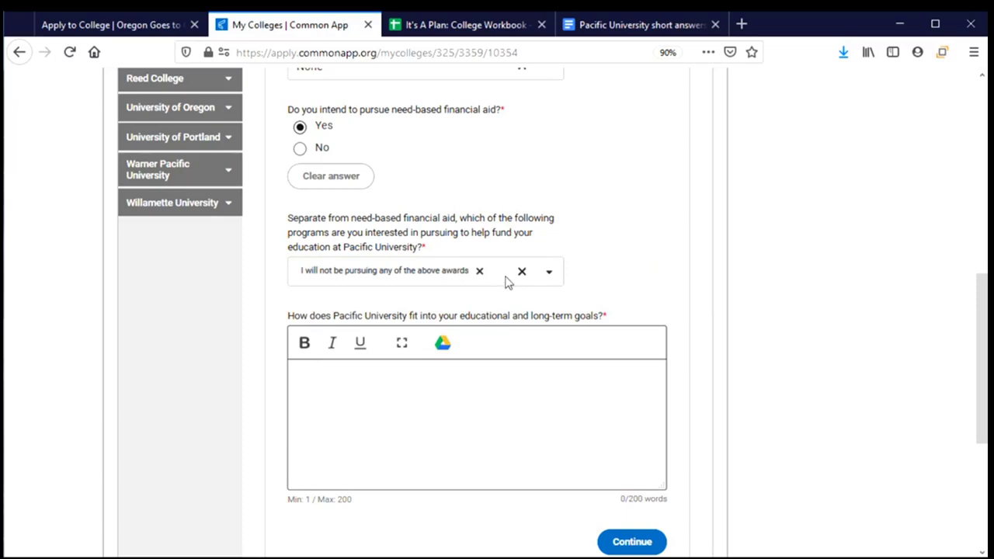
click(549, 272)
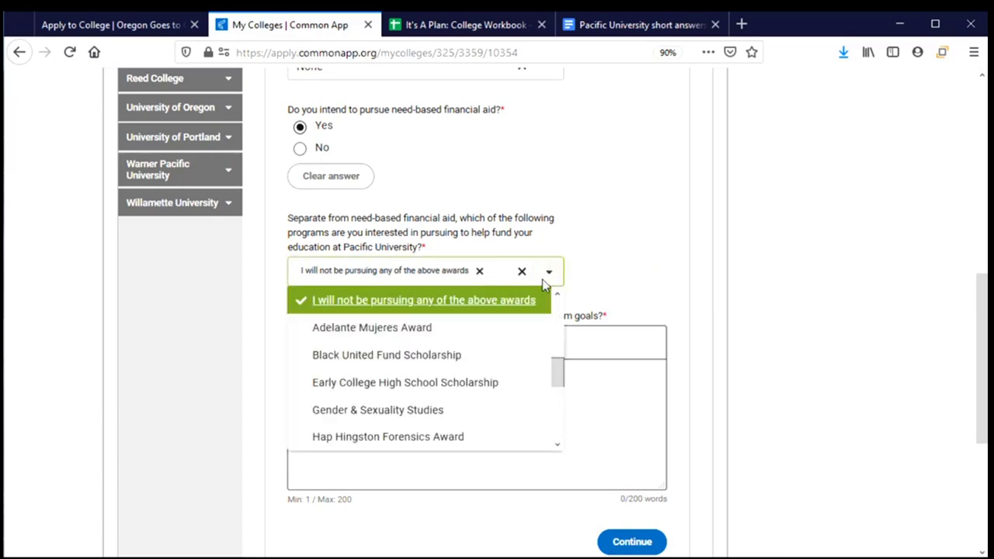
click(450, 354)
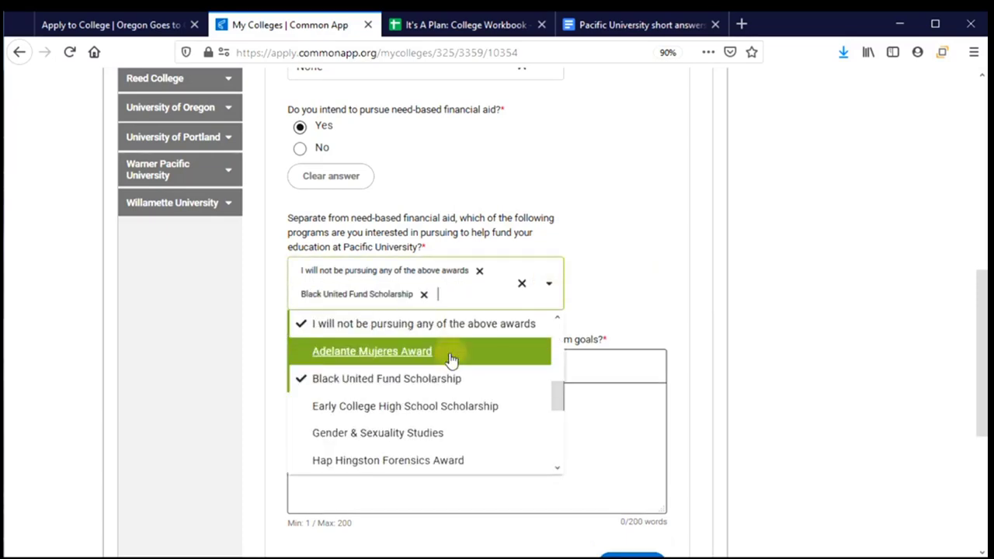
click(423, 295)
click(621, 287)
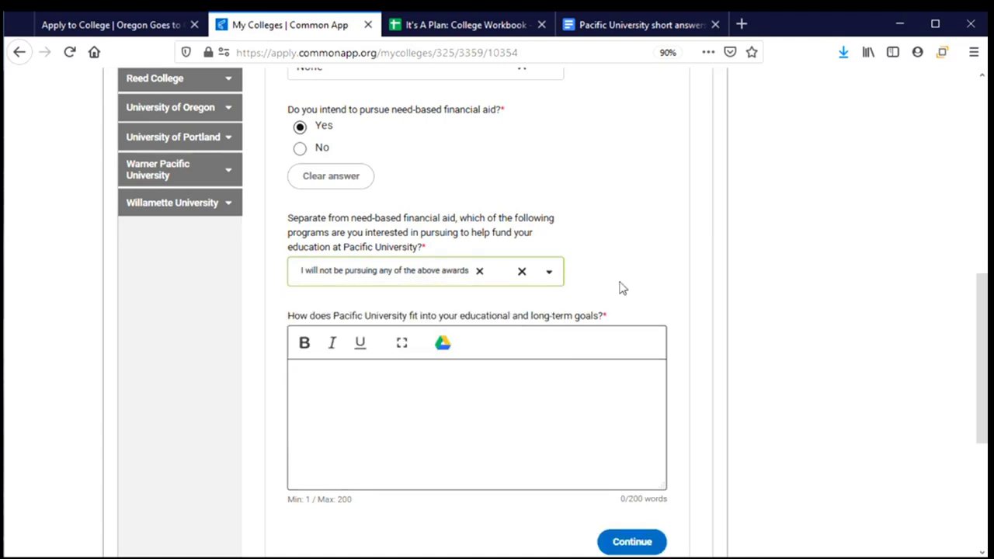
scroll(621, 287, down, 2)
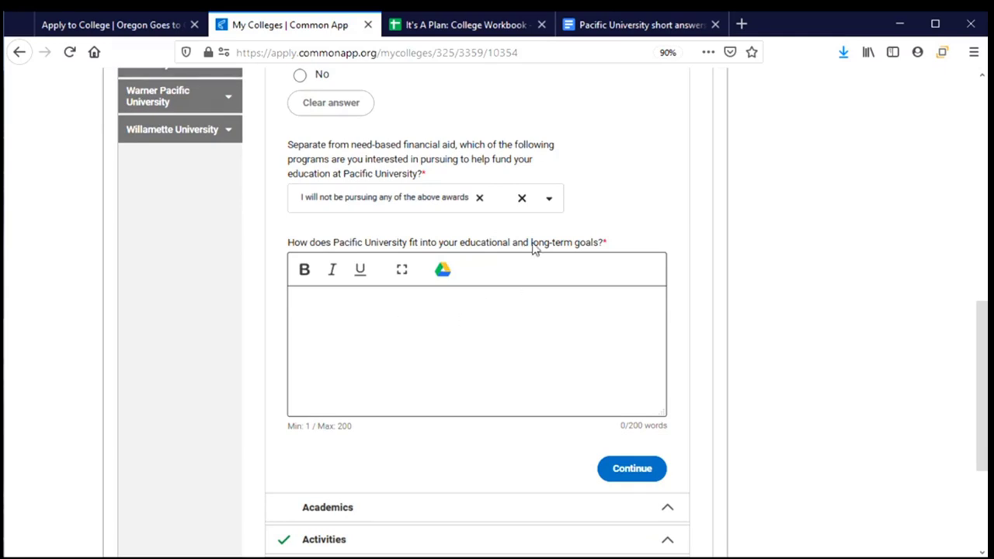
Copy the goals answer paragraph from the Pacific University short answers document
click(633, 26)
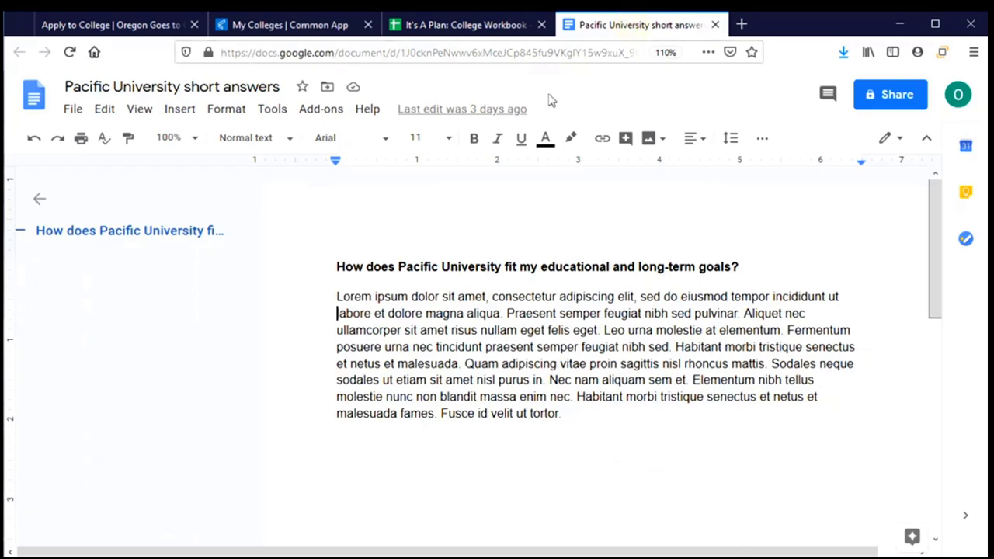
drag(334, 296, 598, 417)
key(ctrl+c)
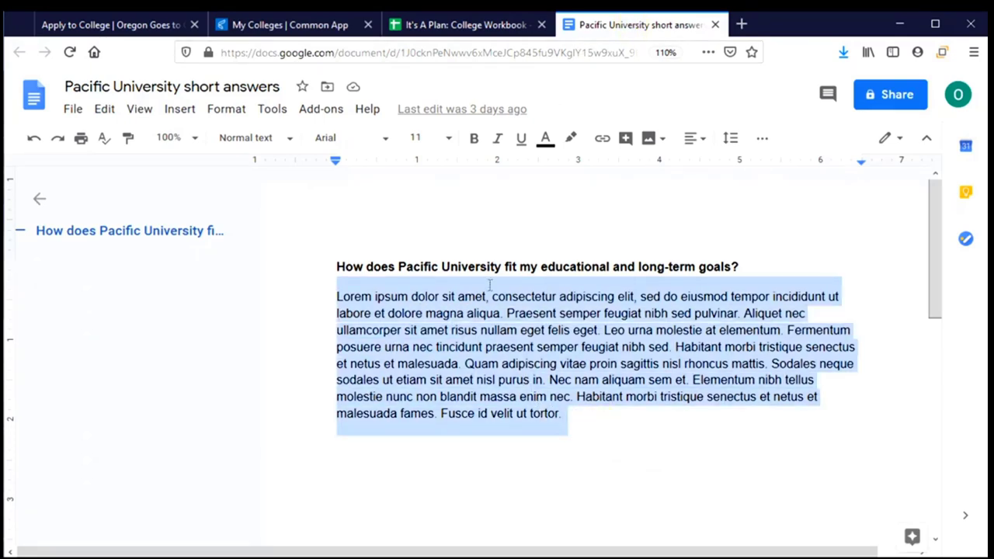
click(288, 23)
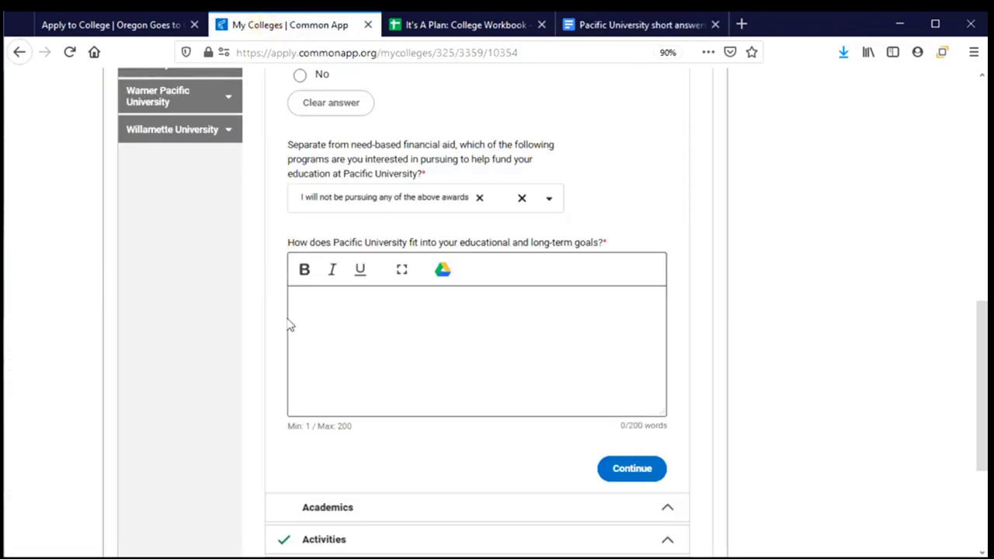
Paste the 105-word goals paragraph into the essay box and continue to Academics
click(322, 315)
key(ctrl+v)
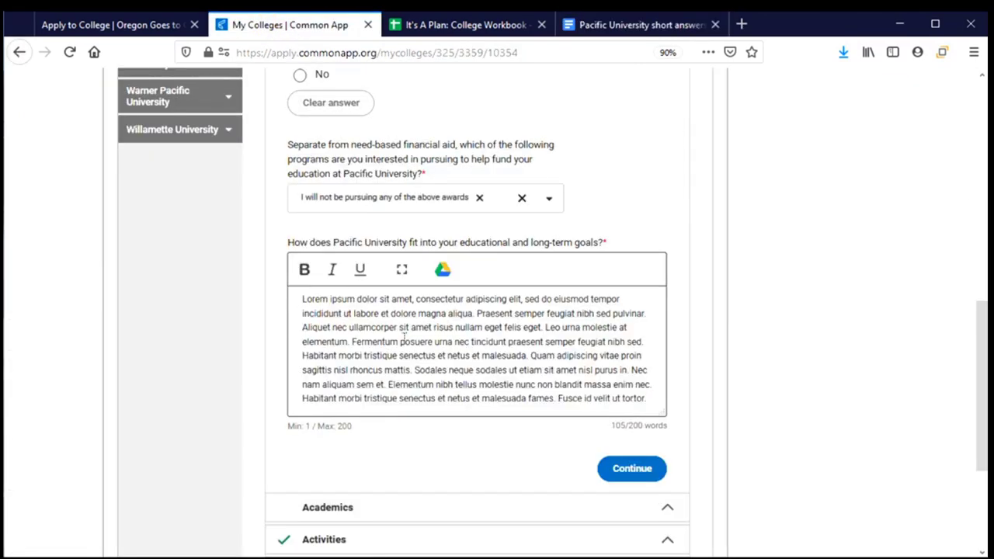
scroll(447, 380, down, 1)
scroll(447, 380, down, 3)
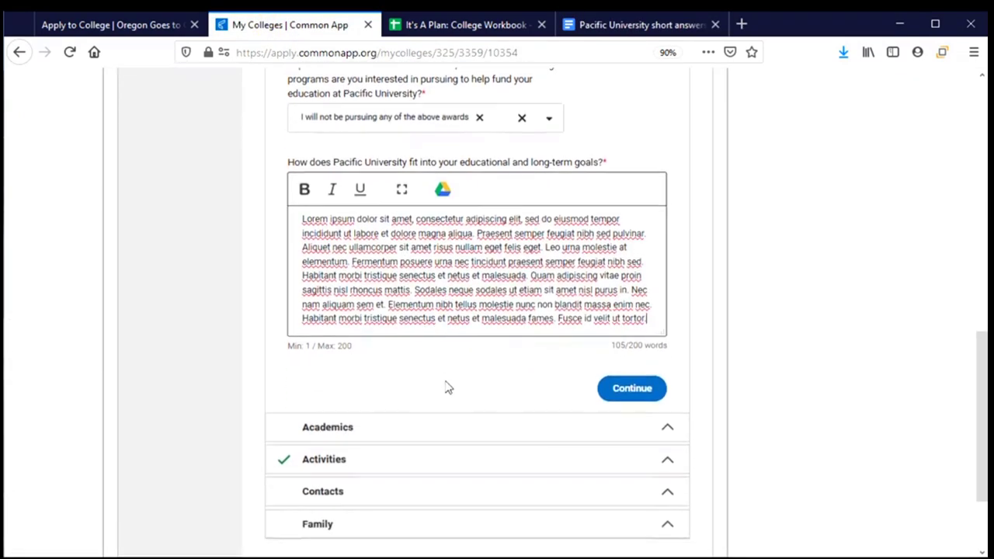
click(643, 326)
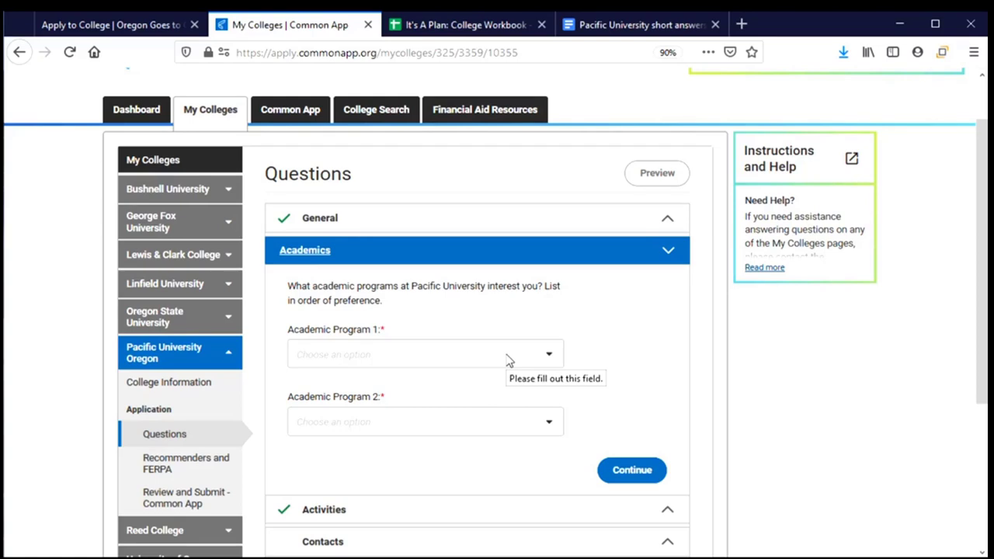
Choose Social Work for Program 1 and Sociology for Program 2, then save and continue
click(507, 358)
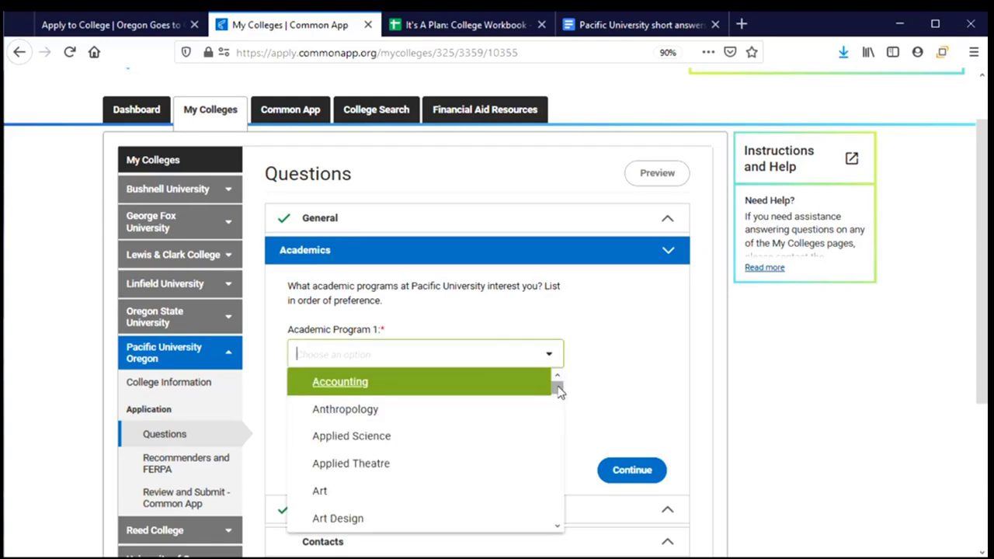
drag(558, 391, 562, 520)
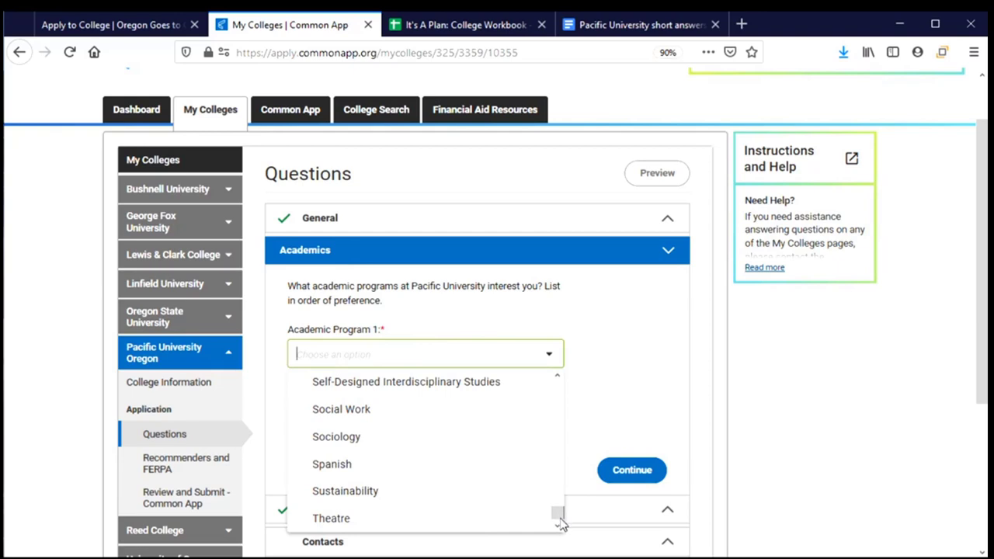
click(371, 409)
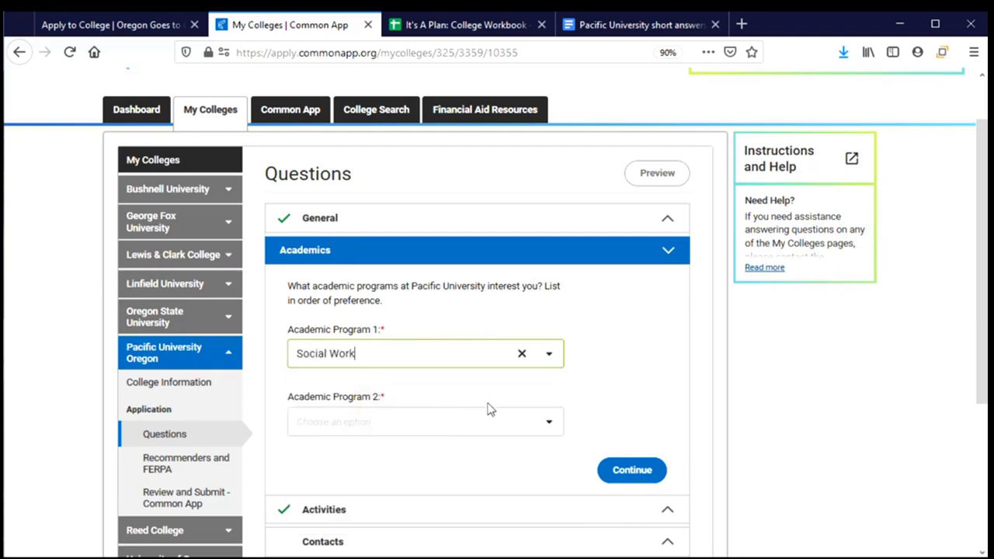
click(546, 426)
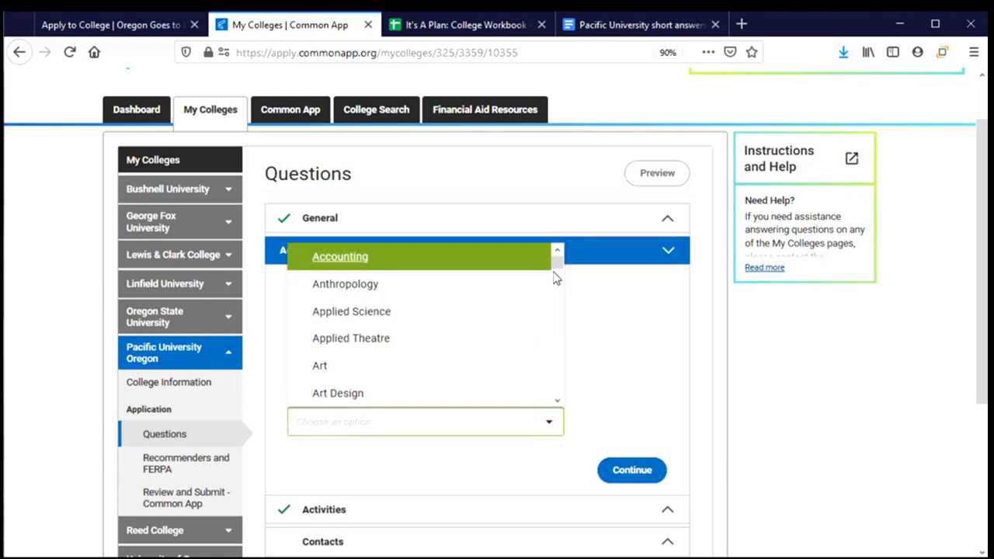
scroll(558, 271, down, 1)
drag(557, 278, 557, 284)
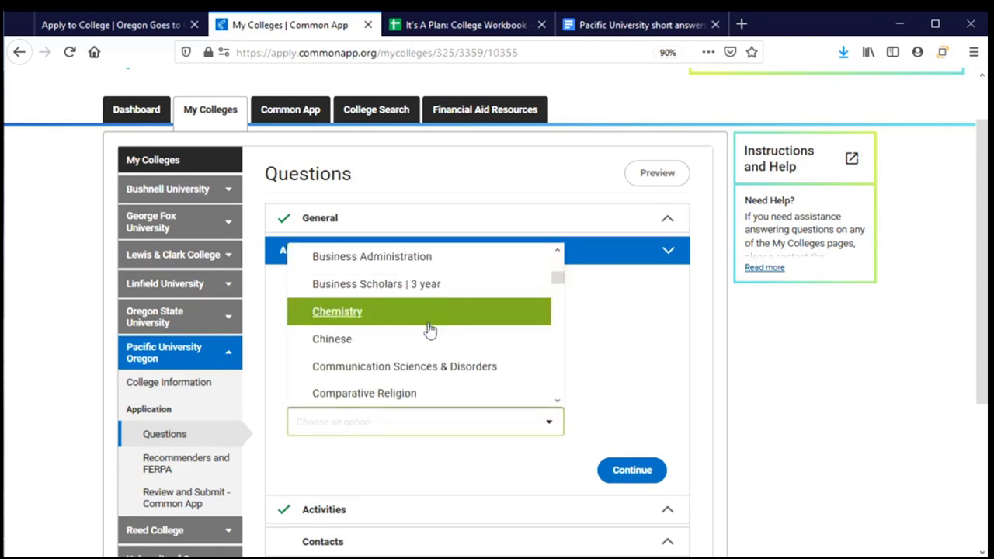
drag(559, 284, 558, 396)
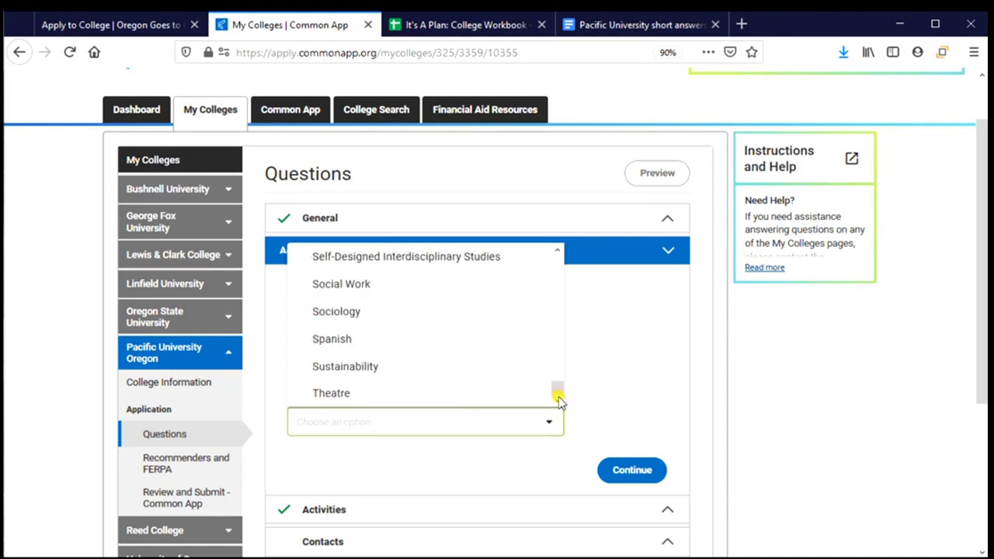
click(360, 311)
scroll(454, 472, down, 2)
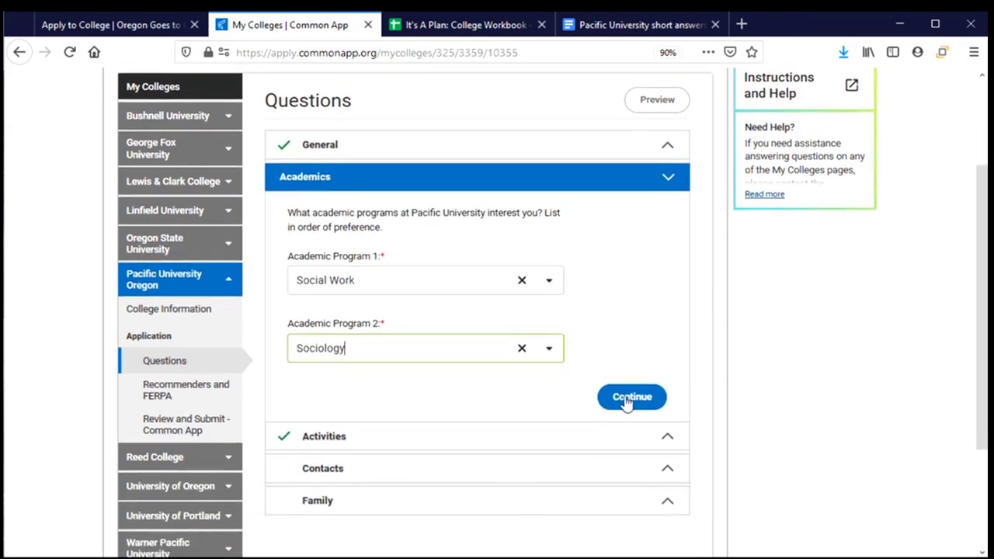
click(632, 395)
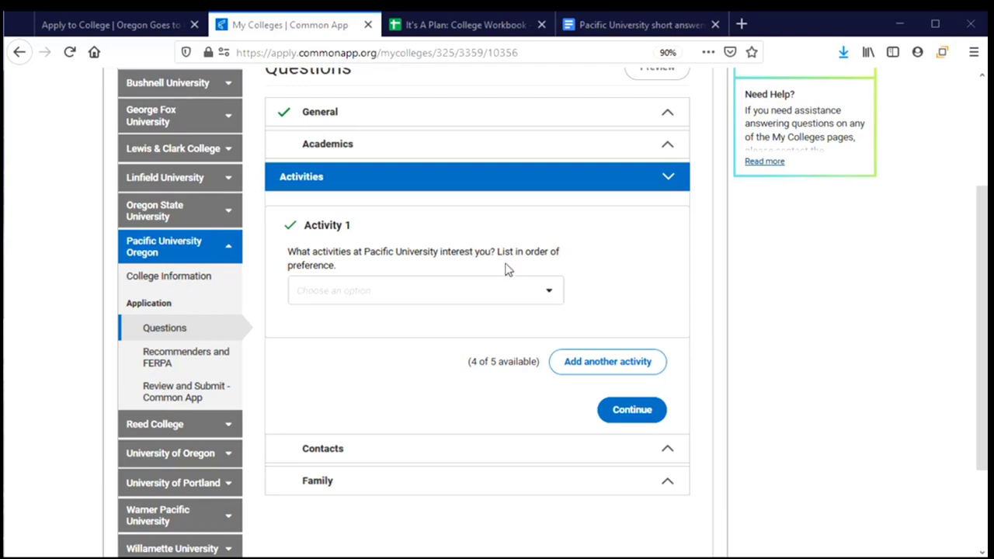
Choose Community Service as Activity 1
click(547, 293)
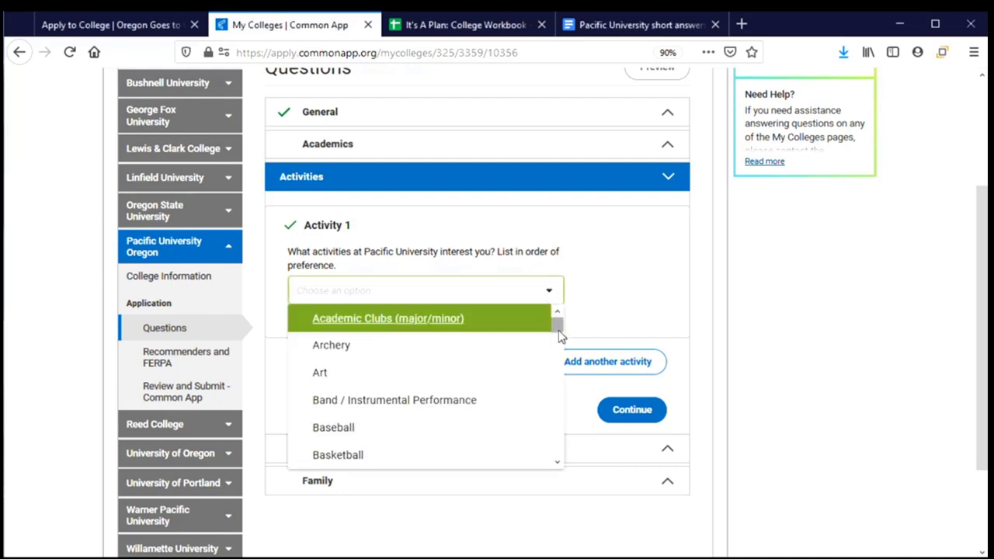
click(605, 294)
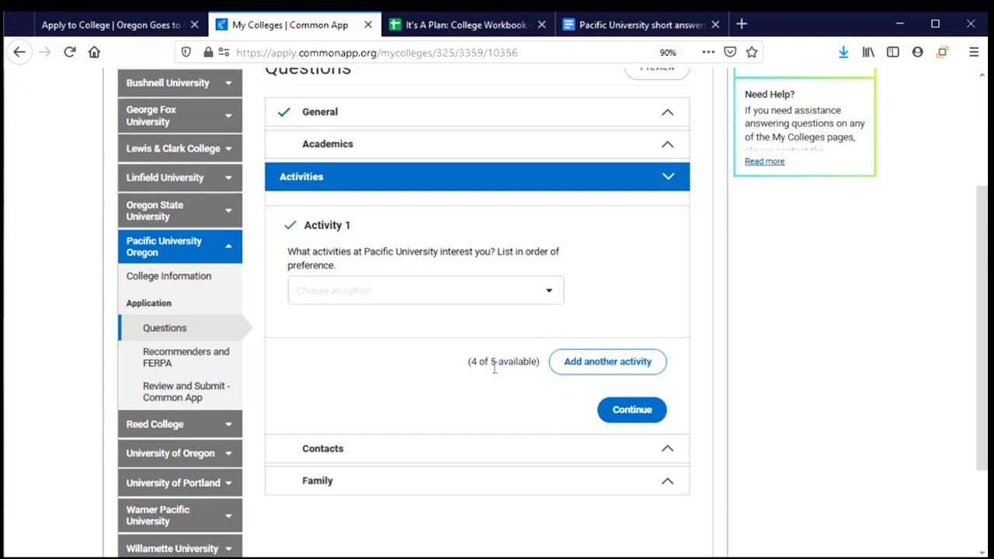
click(549, 291)
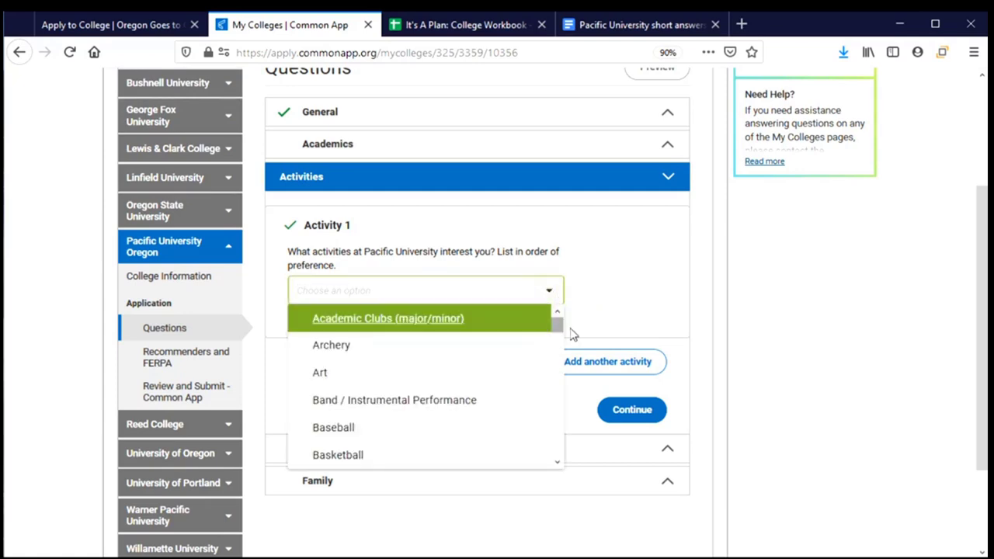
drag(559, 332, 558, 353)
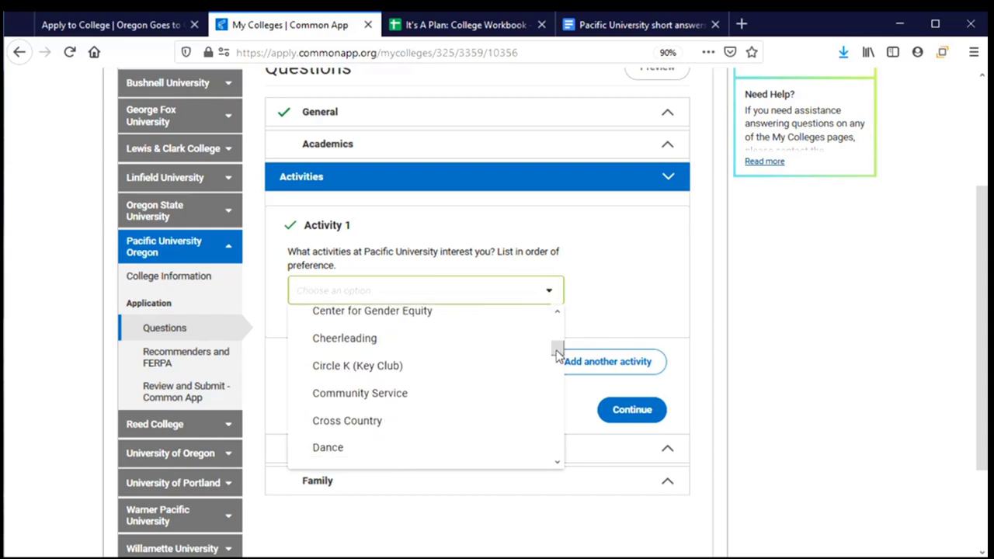
click(402, 397)
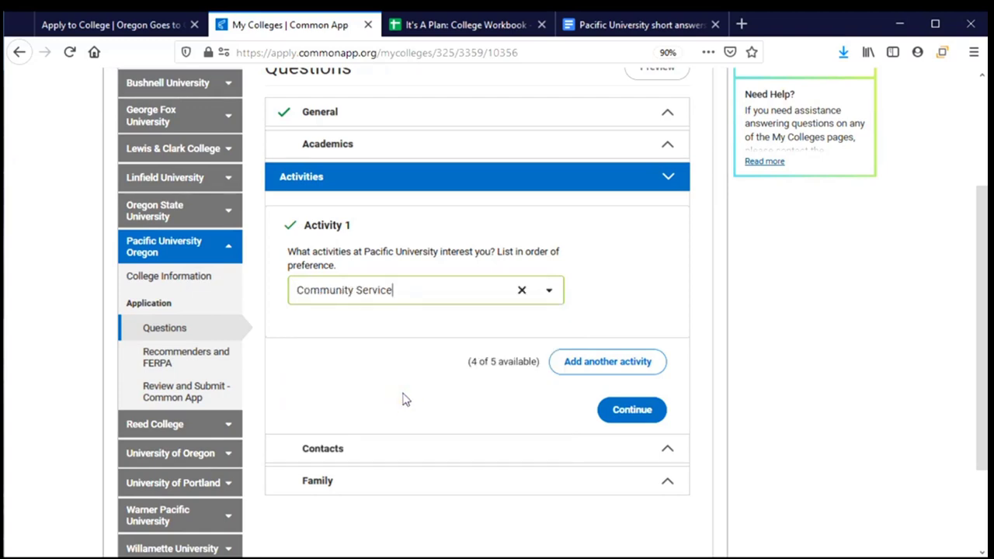
Add a second activity and set it to Study Abroad
click(633, 370)
scroll(482, 357, down, 3)
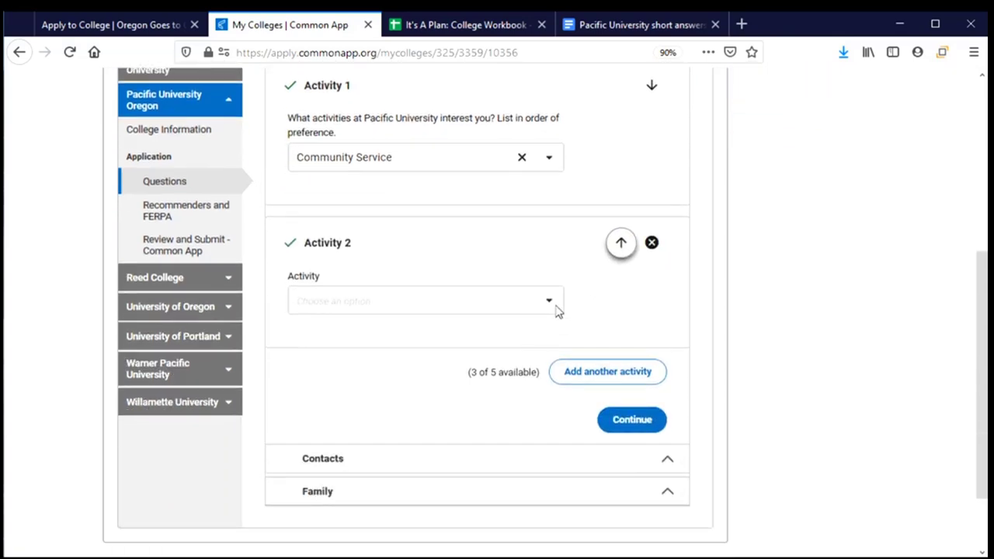
click(556, 309)
drag(557, 337, 561, 450)
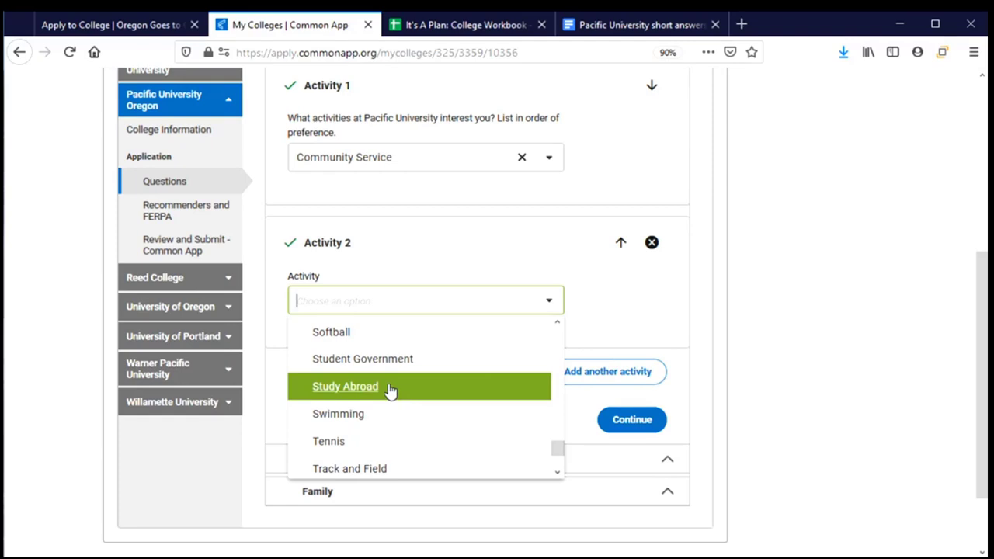
click(390, 391)
scroll(570, 309, down, 2)
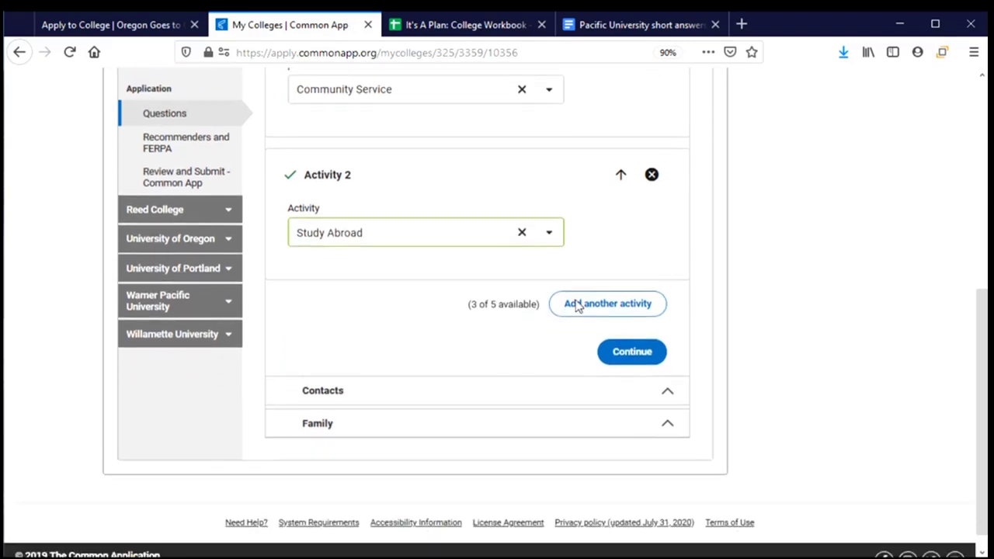
scroll(577, 306, up, 2)
Add a third activity and set it to Student Government
click(590, 359)
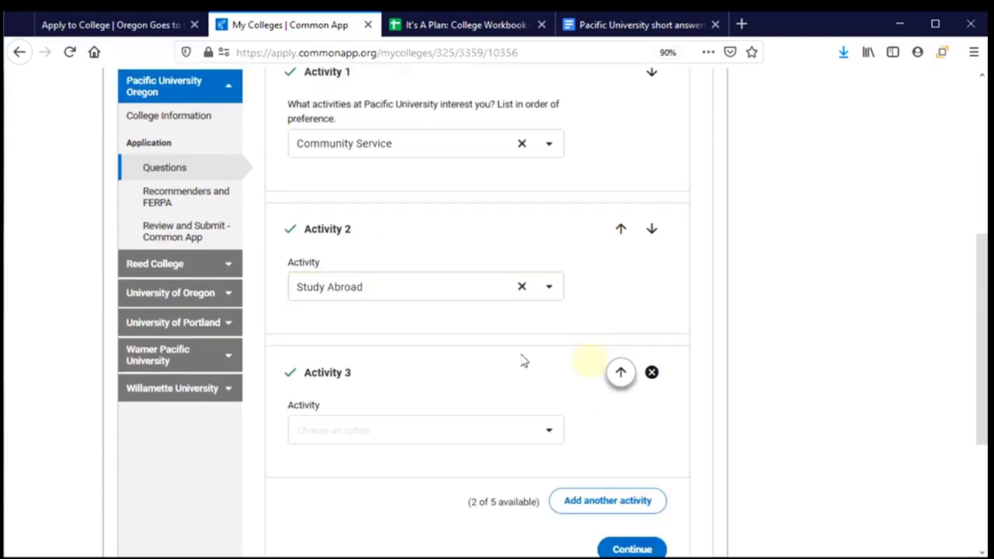
scroll(524, 361, down, 2)
click(554, 361)
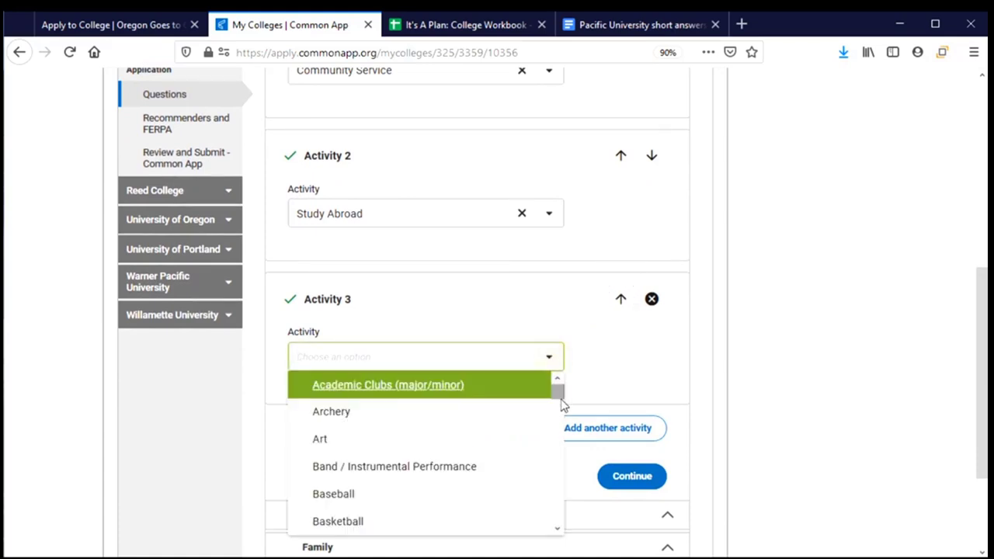
drag(559, 392, 558, 504)
click(336, 475)
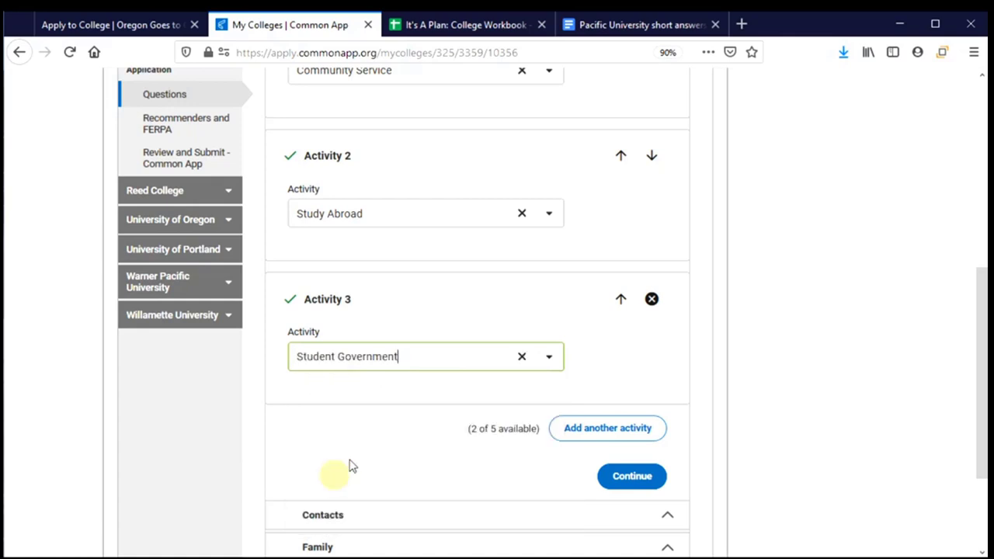
scroll(399, 402, down, 3)
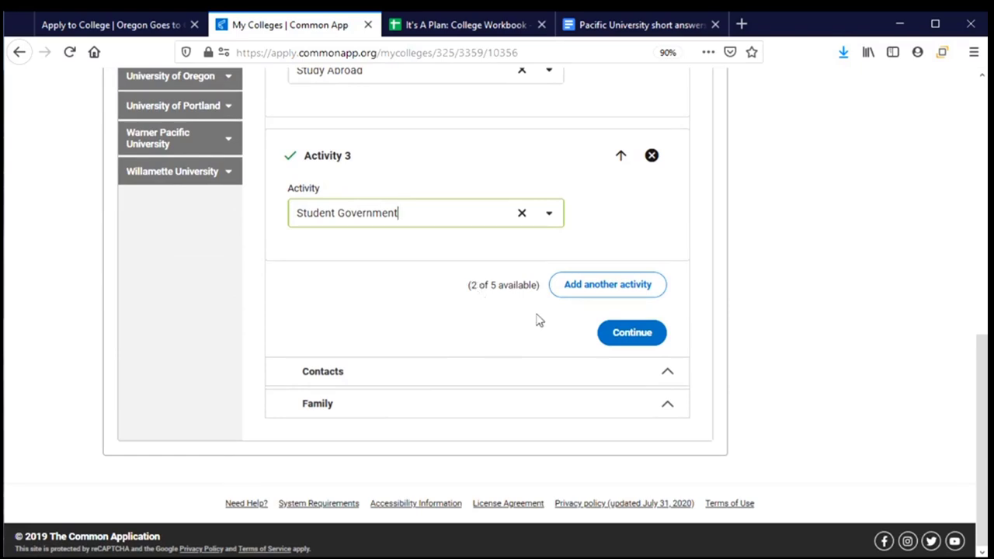
Save the activities, then answer No in Contacts to having previously applied to Pacific University
click(638, 346)
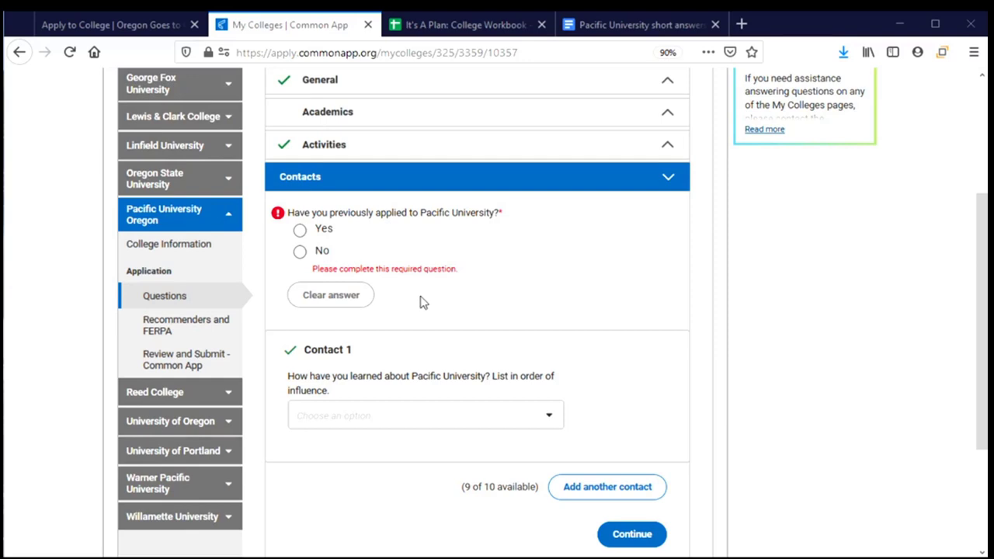
click(325, 258)
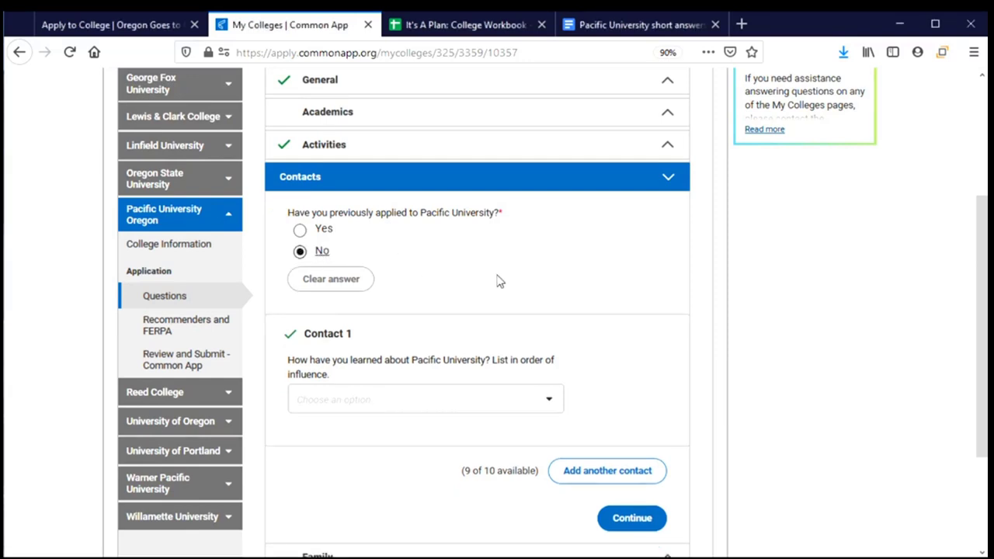
click(322, 233)
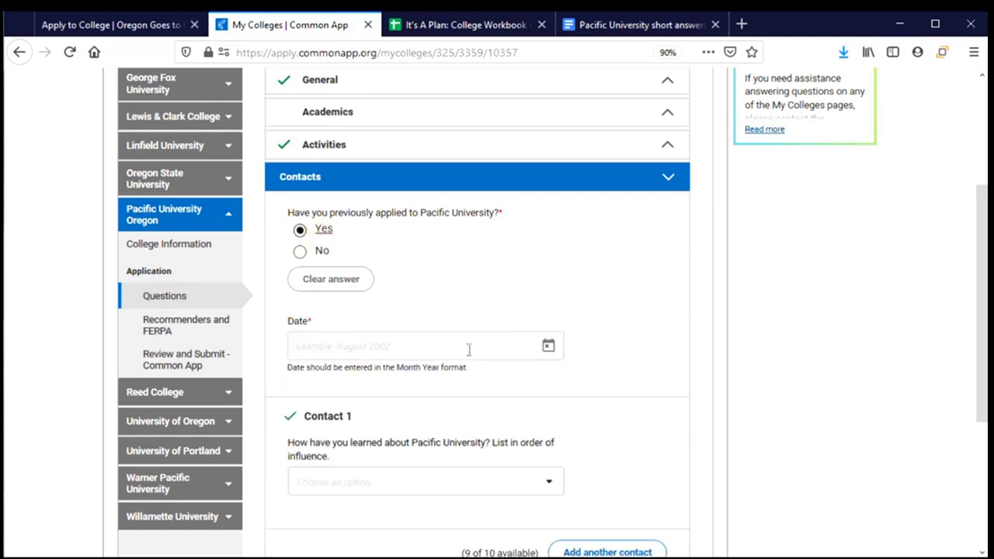
click(318, 251)
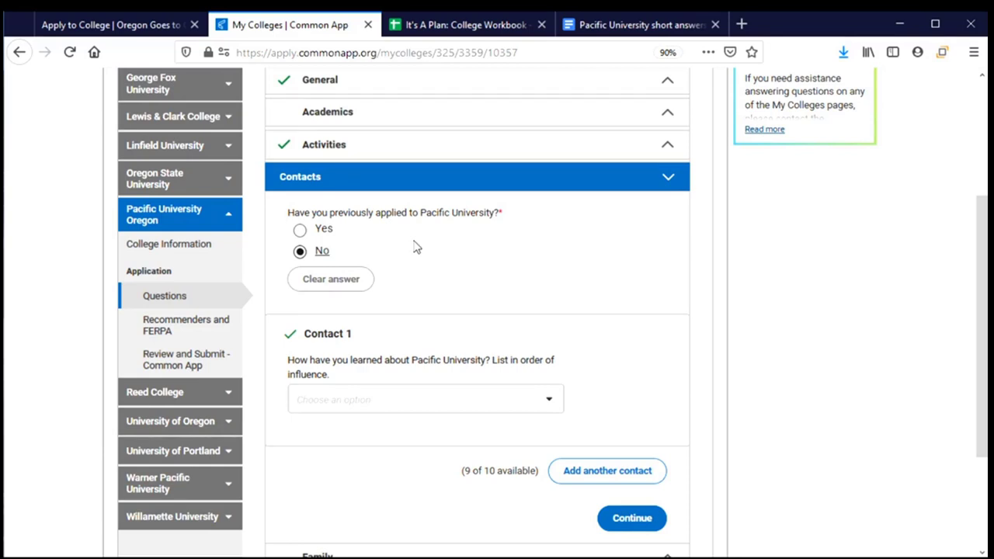
scroll(457, 253, down, 1)
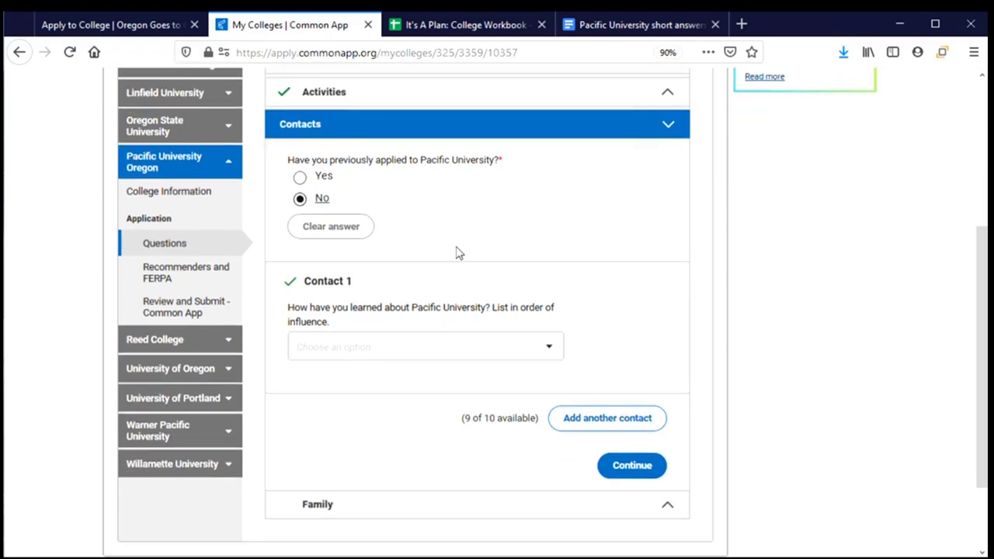
scroll(458, 253, down, 1)
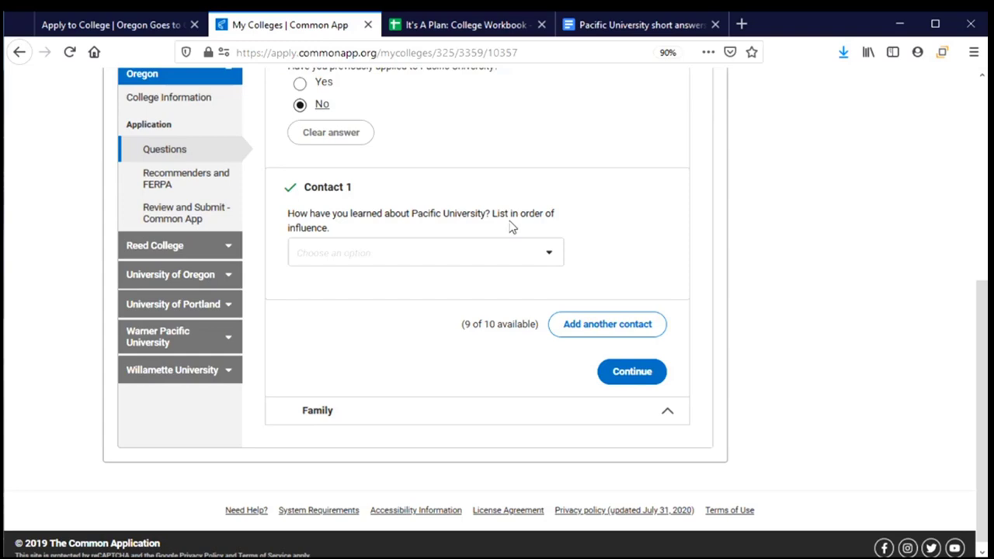
Set Contact 1 to High School Visit dated November 2019
click(551, 261)
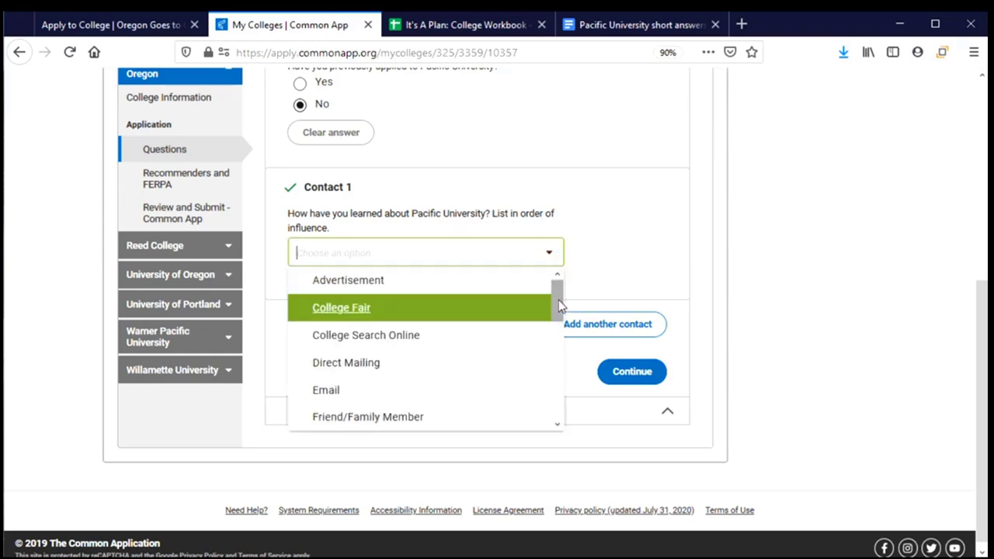
drag(558, 296, 559, 341)
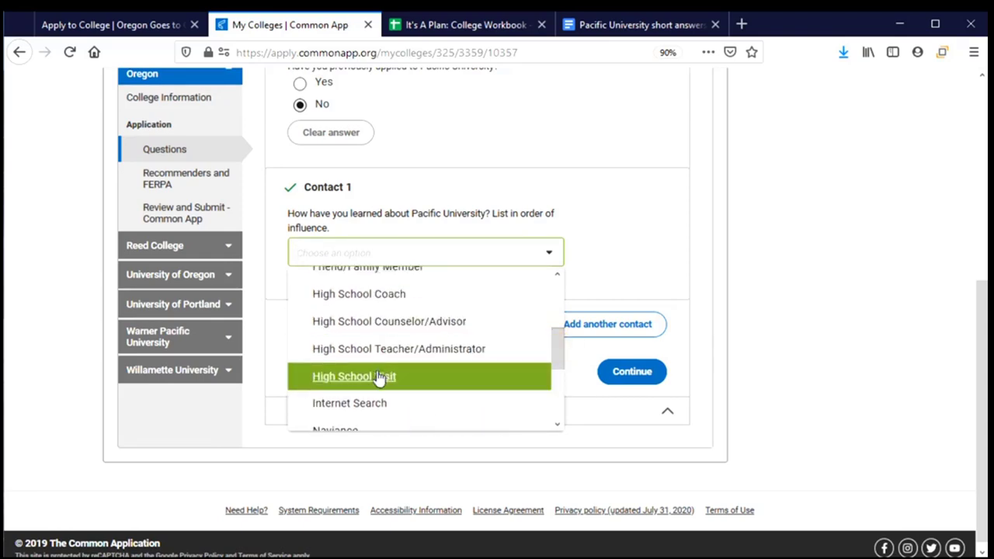
click(368, 379)
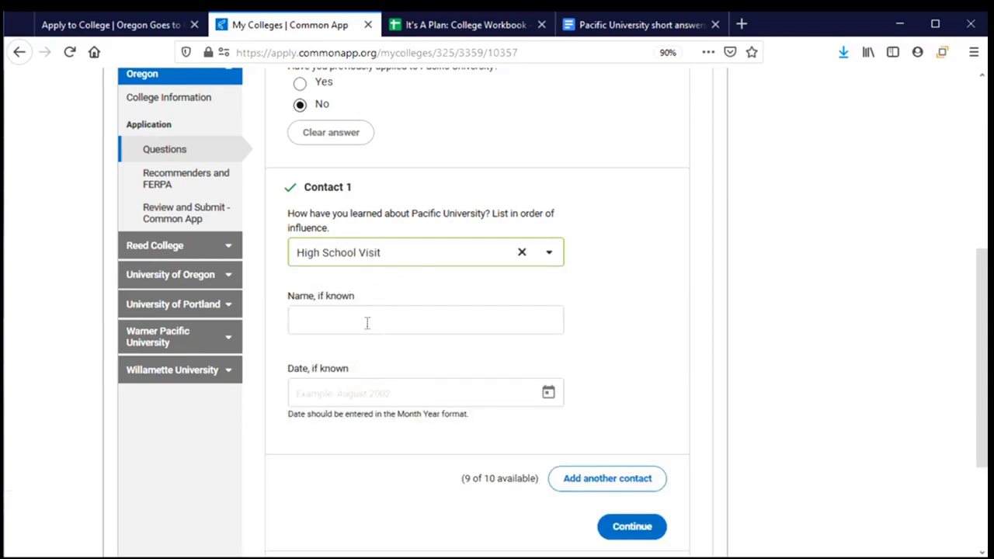
click(549, 393)
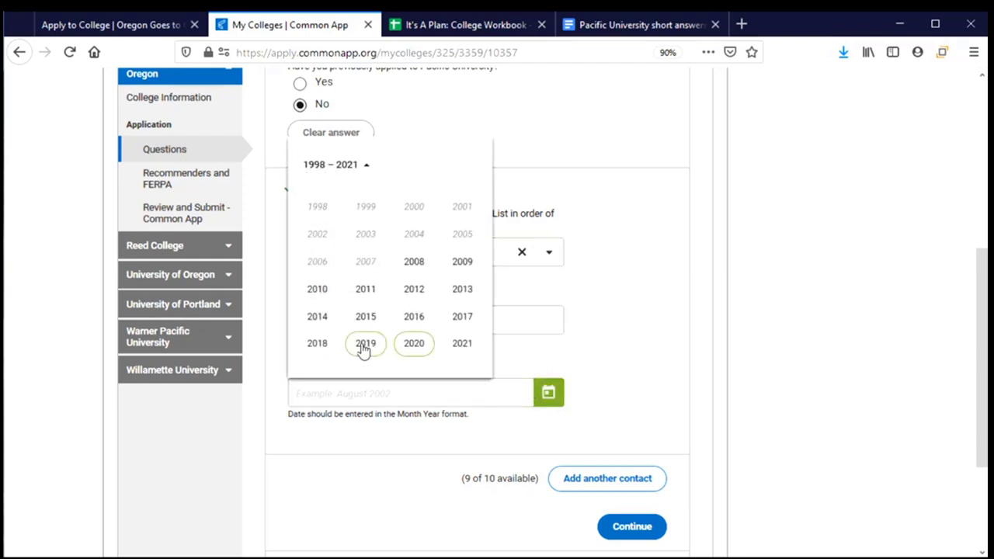
click(365, 348)
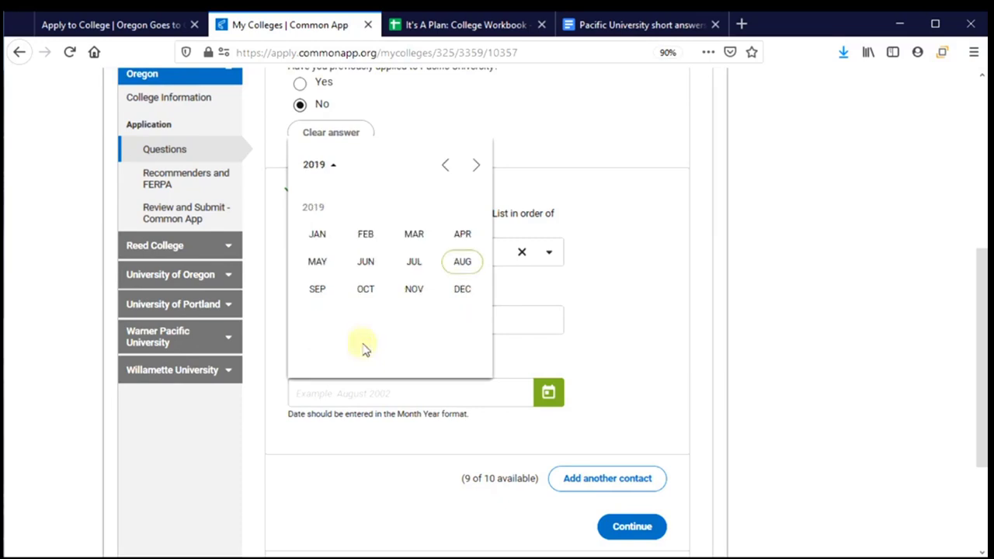
click(413, 289)
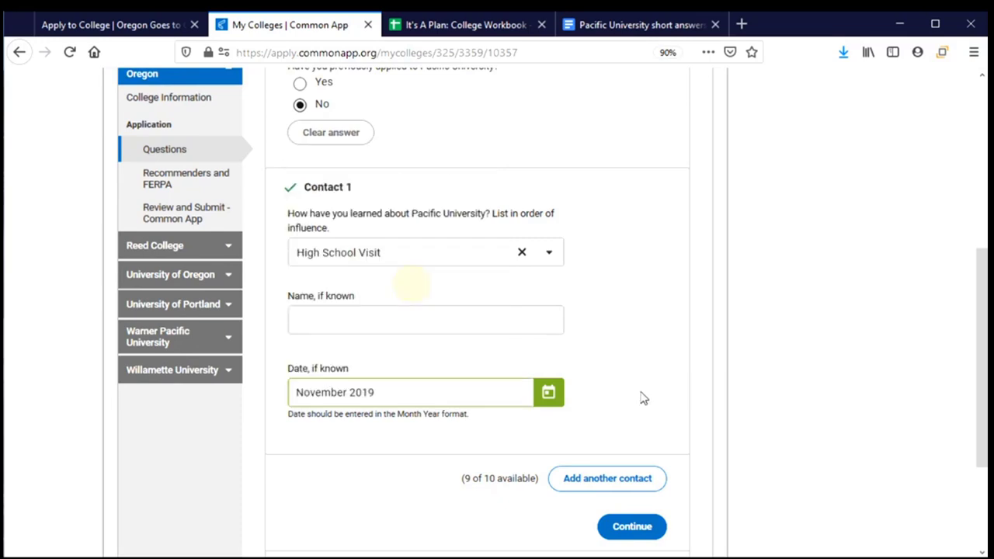
Add Contact 2 as Pacific University Website and continue to Family
click(596, 478)
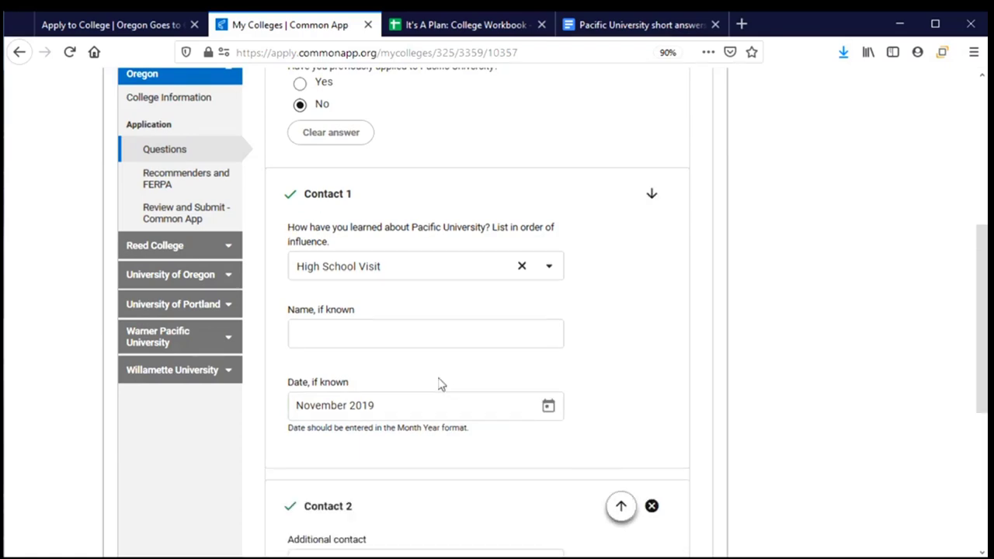
scroll(437, 381, down, 3)
click(550, 278)
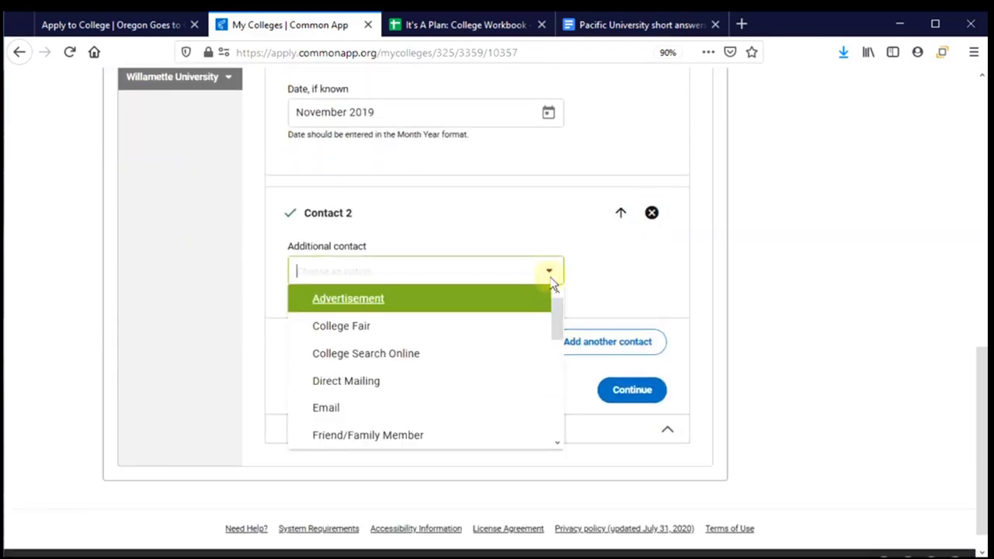
drag(555, 309, 563, 435)
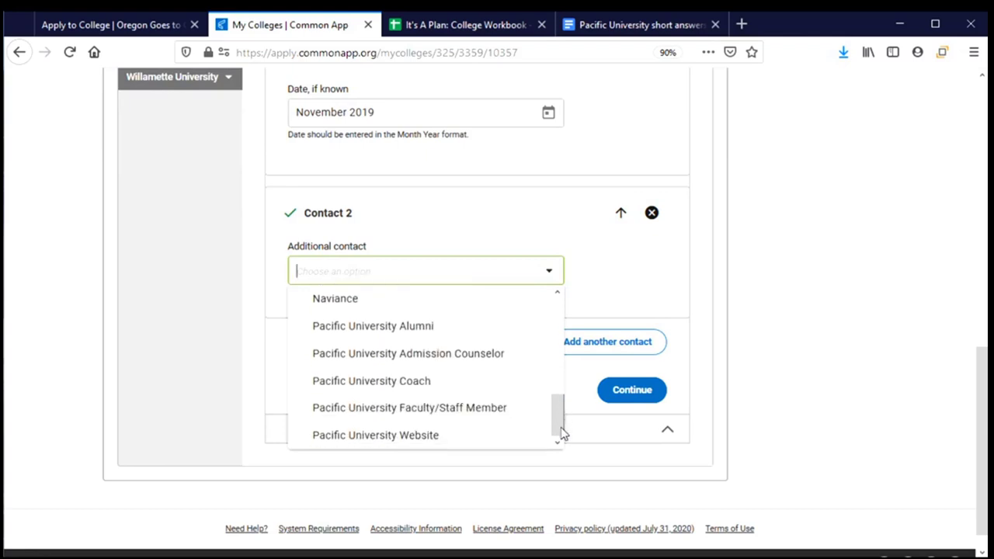
click(419, 437)
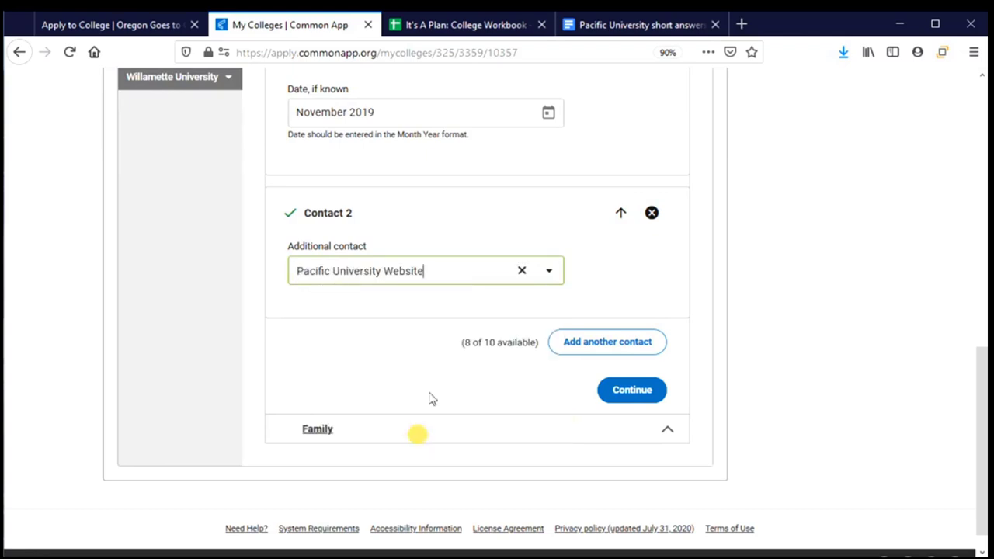
scroll(435, 226, down, 1)
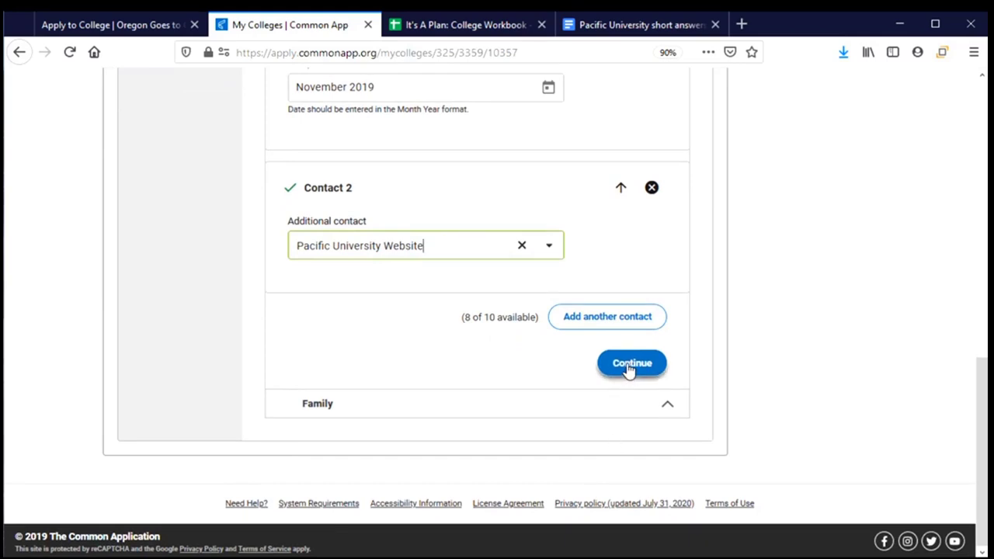
click(630, 365)
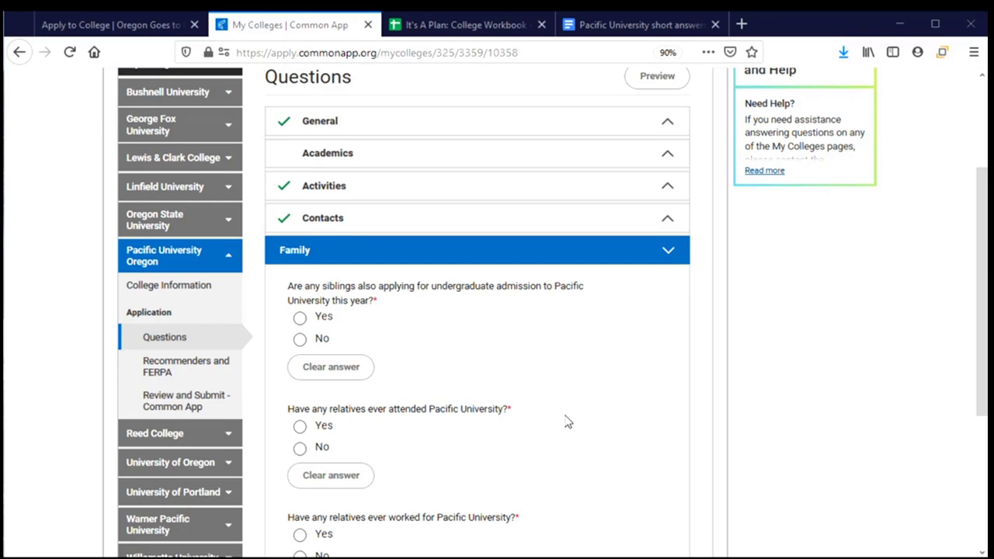
Clear the earlier Yes and answer No to siblings applying this year
scroll(567, 422, down, 1)
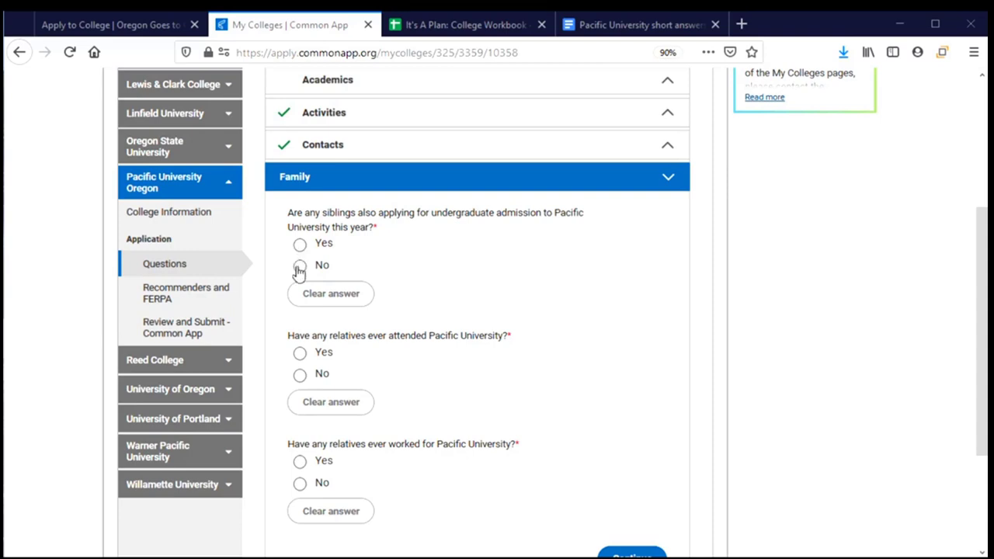
click(299, 267)
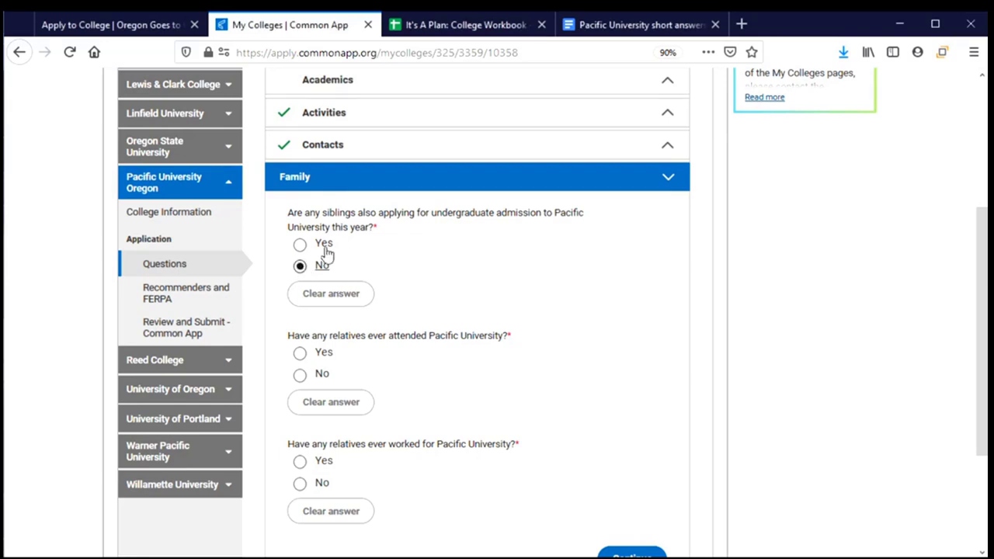
click(325, 247)
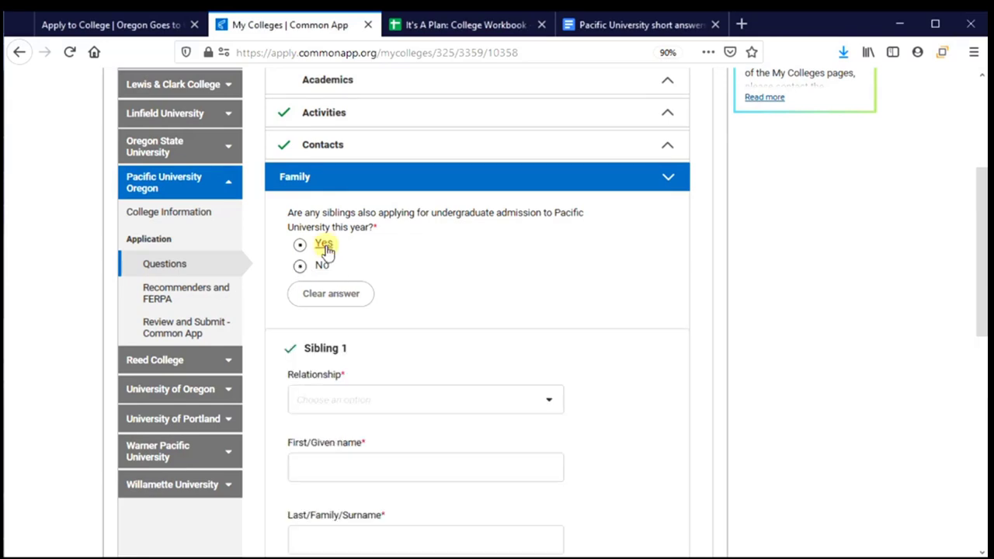
scroll(444, 352, down, 1)
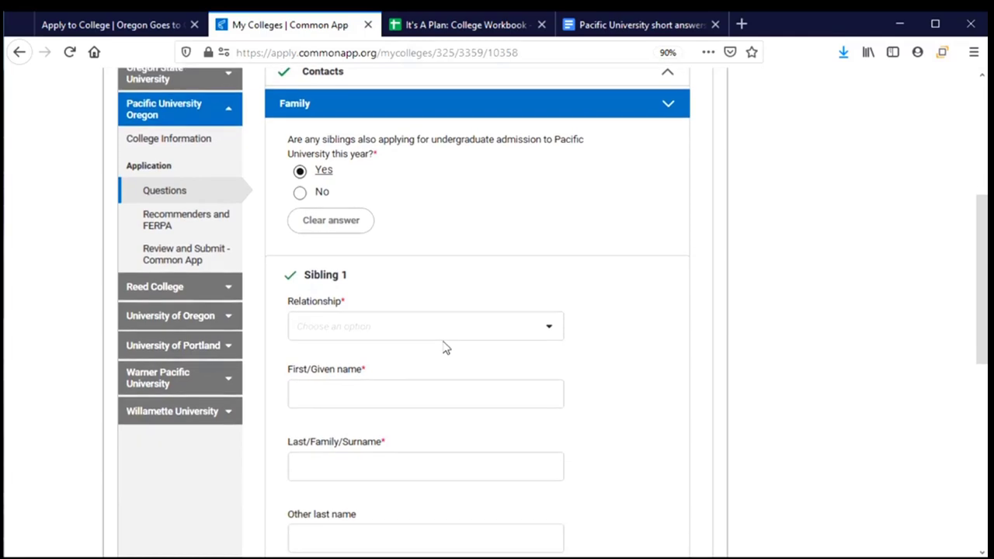
click(549, 328)
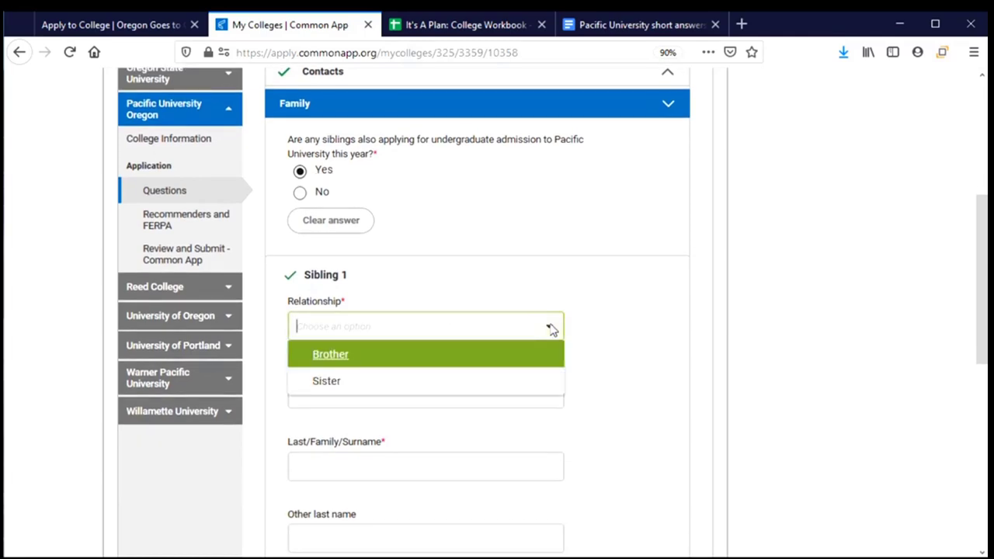
click(649, 335)
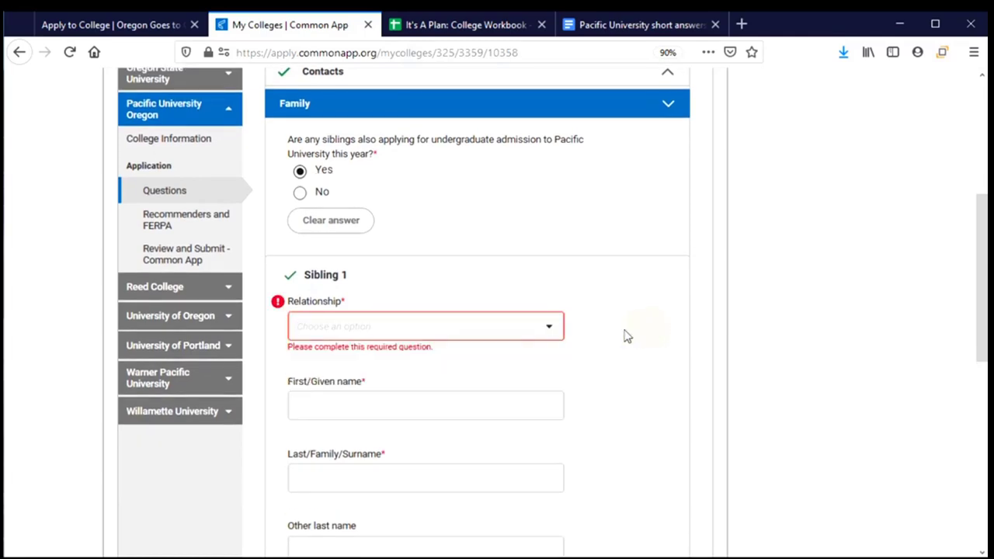
scroll(490, 344, down, 2)
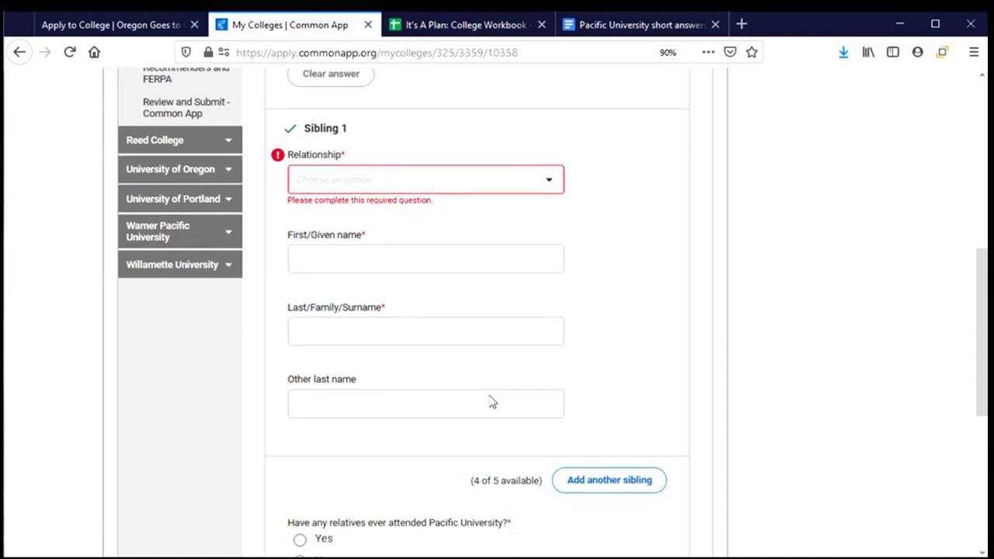
scroll(491, 402, up, 1)
scroll(491, 402, down, 1)
scroll(429, 441, up, 1)
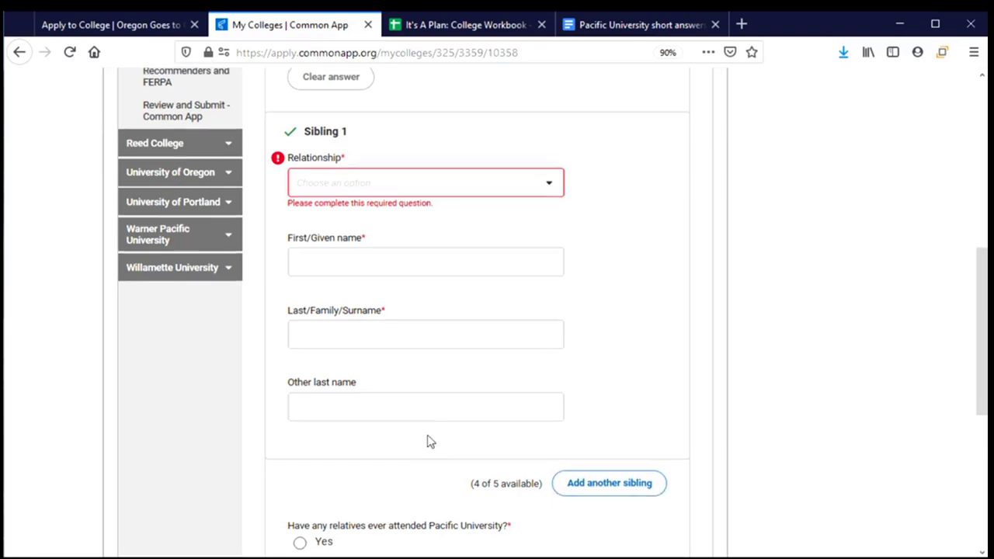
scroll(431, 439, up, 3)
click(335, 291)
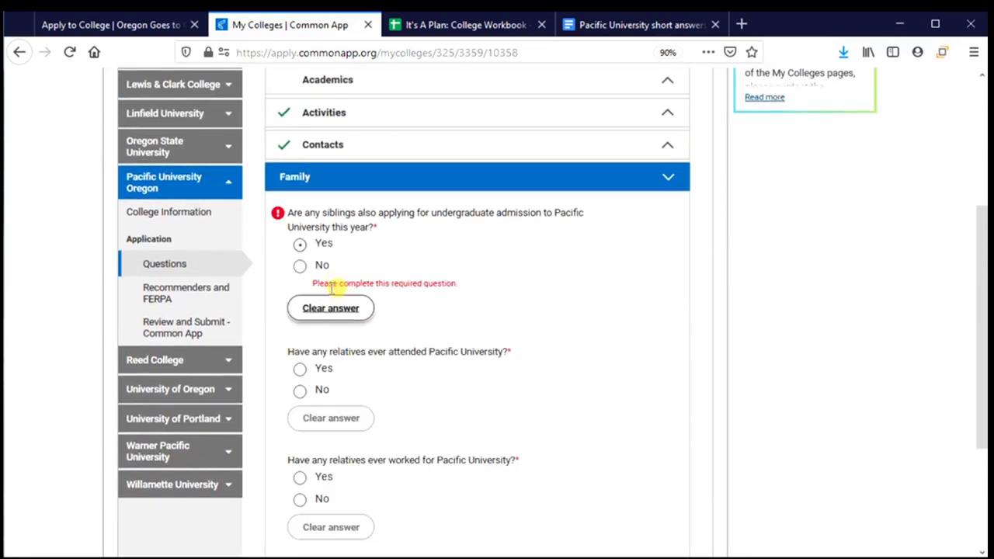
click(299, 266)
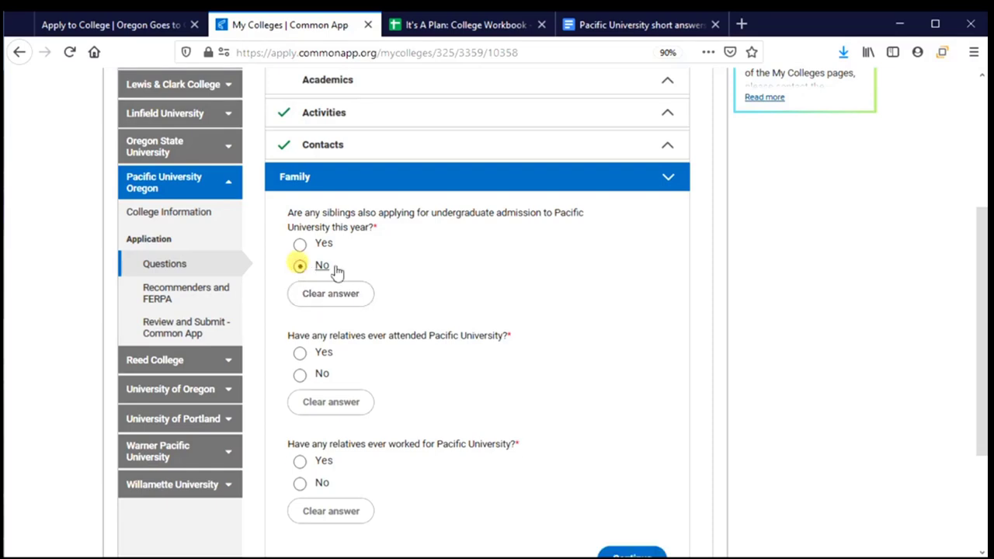
scroll(426, 287, down, 2)
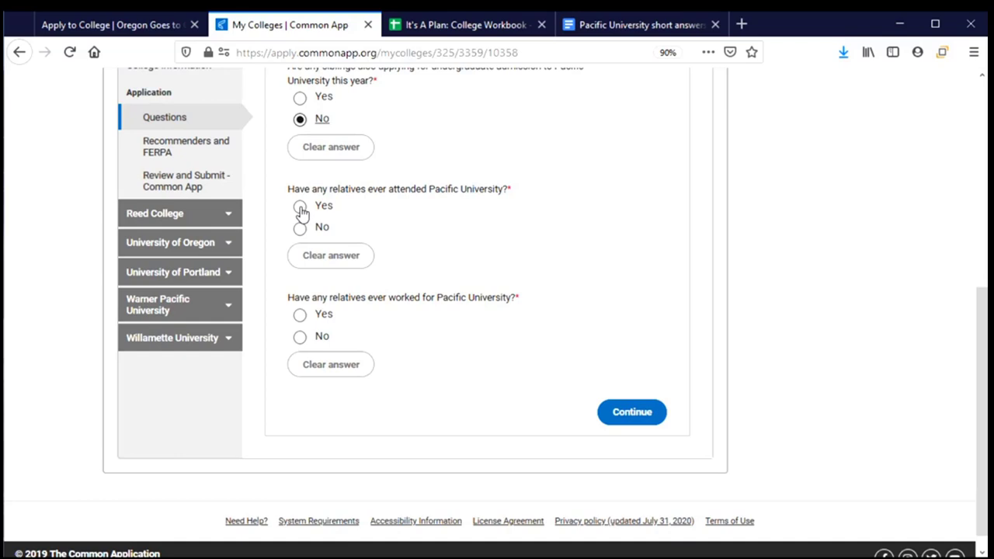
Clear the relative entries and answer No to relatives having attended Pacific University
click(299, 207)
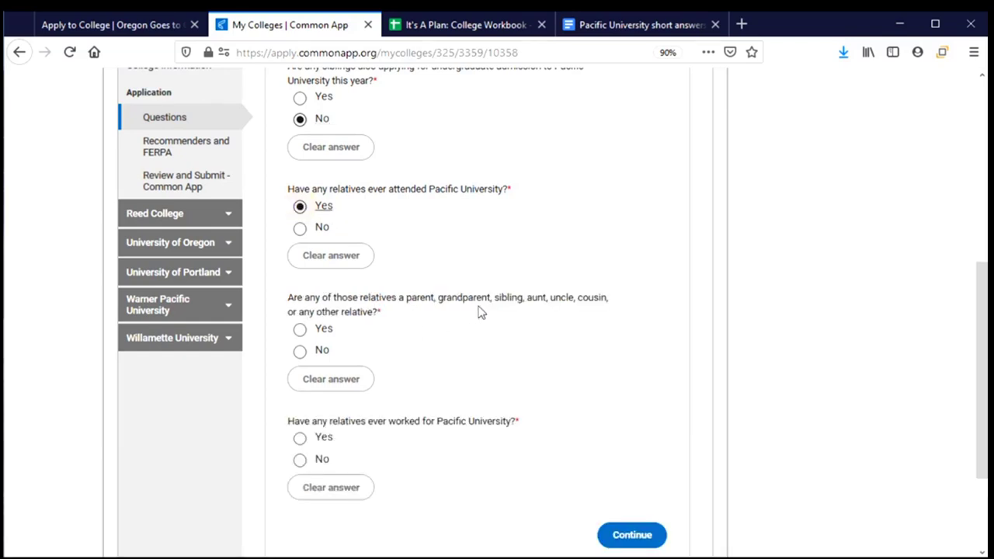
click(299, 333)
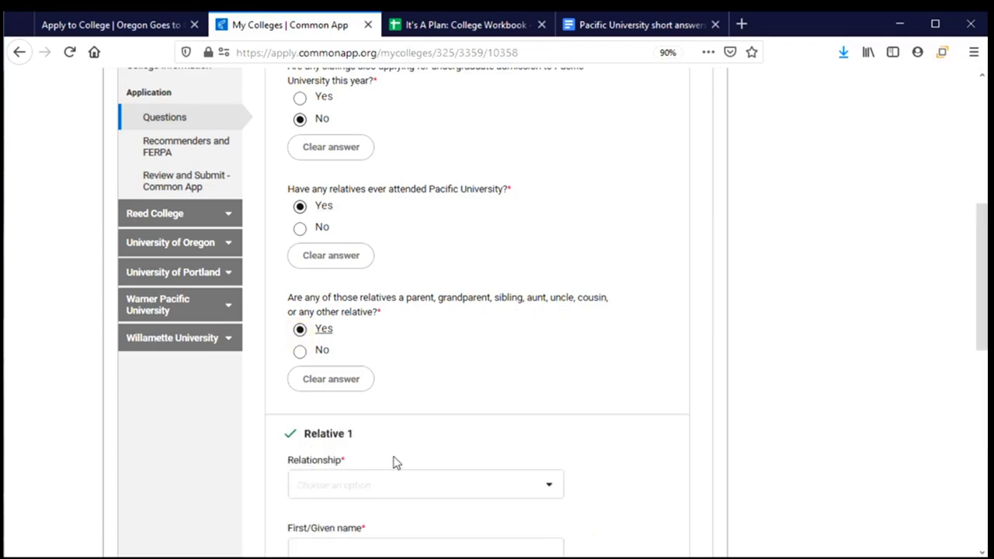
scroll(395, 461, down, 3)
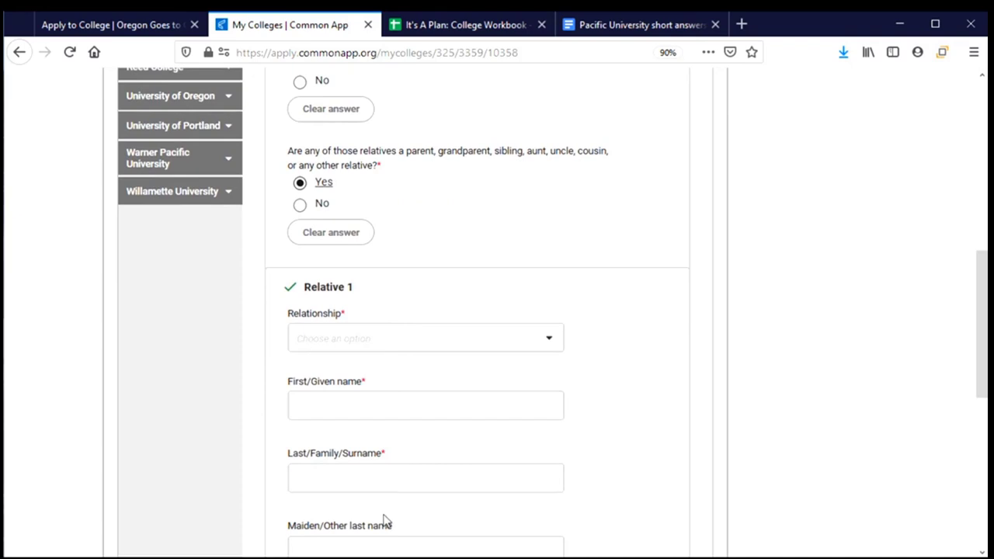
scroll(385, 521, down, 1)
scroll(385, 521, down, 1)
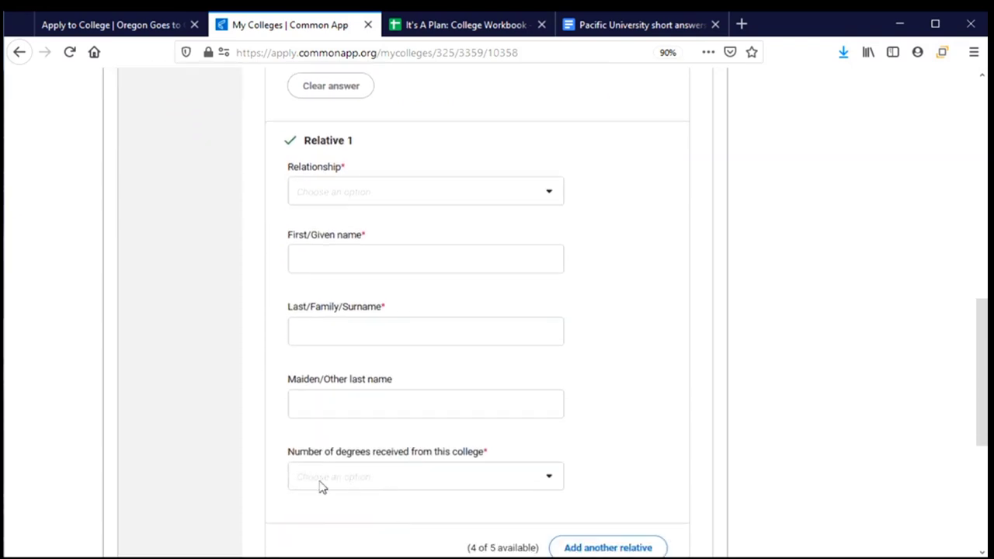
click(404, 479)
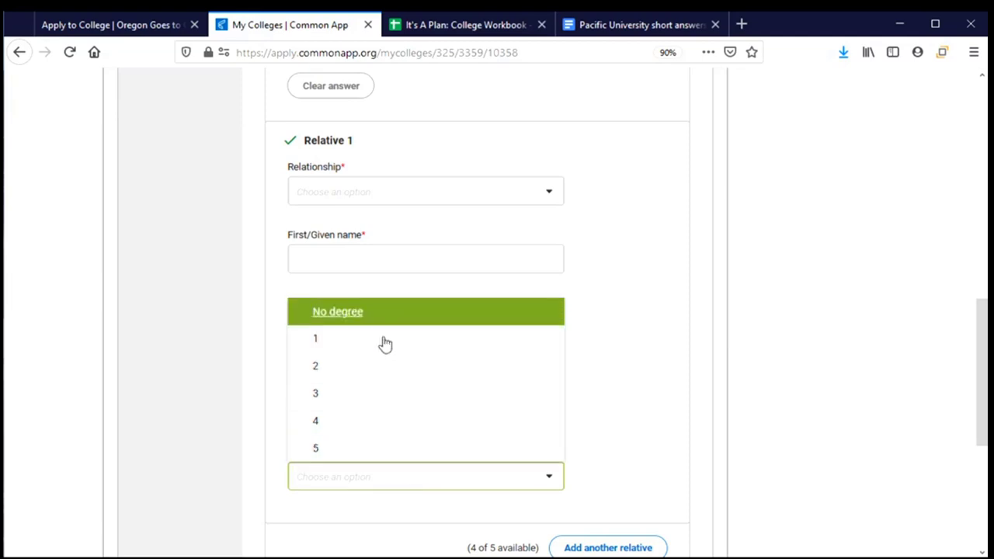
click(365, 503)
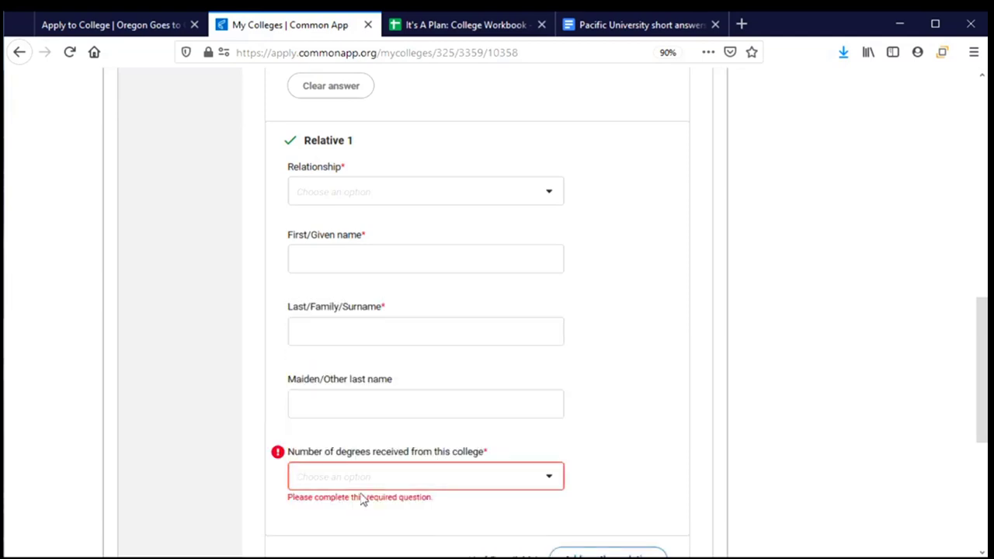
scroll(361, 499, up, 2)
scroll(361, 499, up, 2)
click(338, 377)
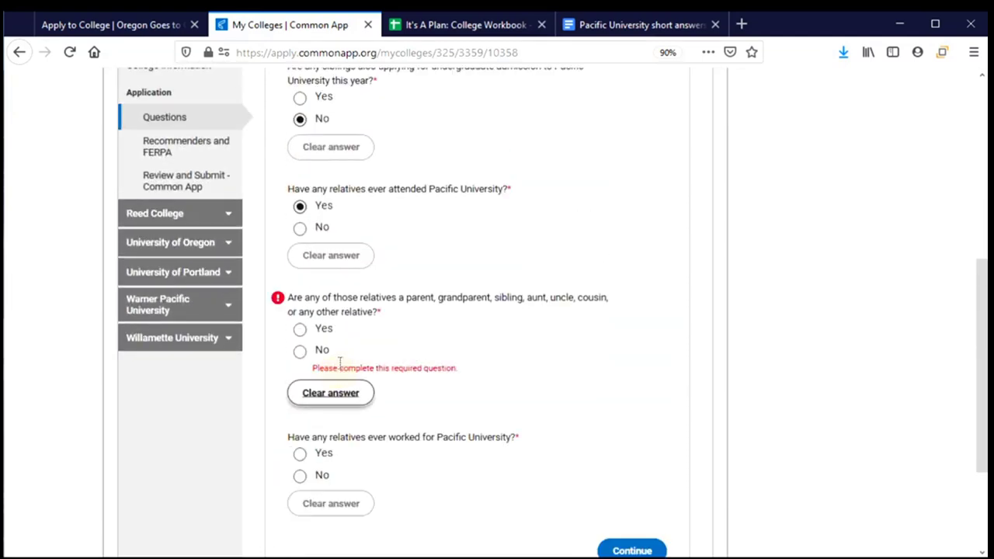
click(332, 258)
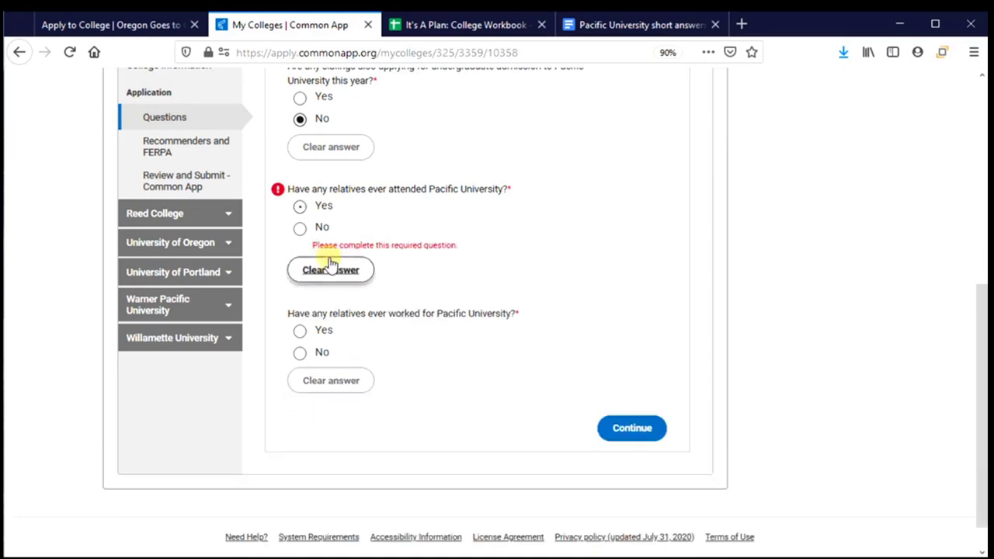
click(299, 230)
scroll(430, 285, down, 1)
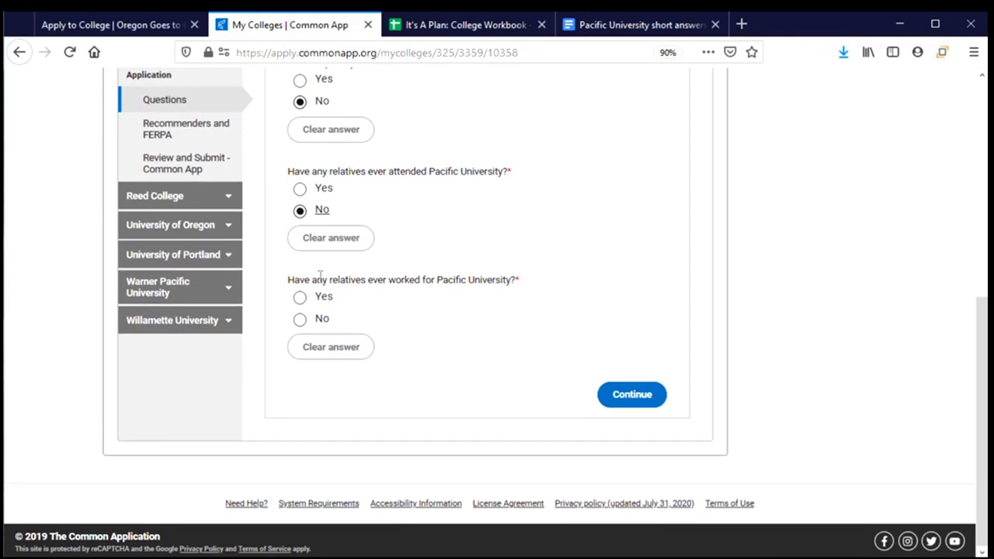
Answer No to relatives having worked for Pacific University
click(300, 321)
scroll(476, 318, up, 1)
scroll(477, 318, up, 1)
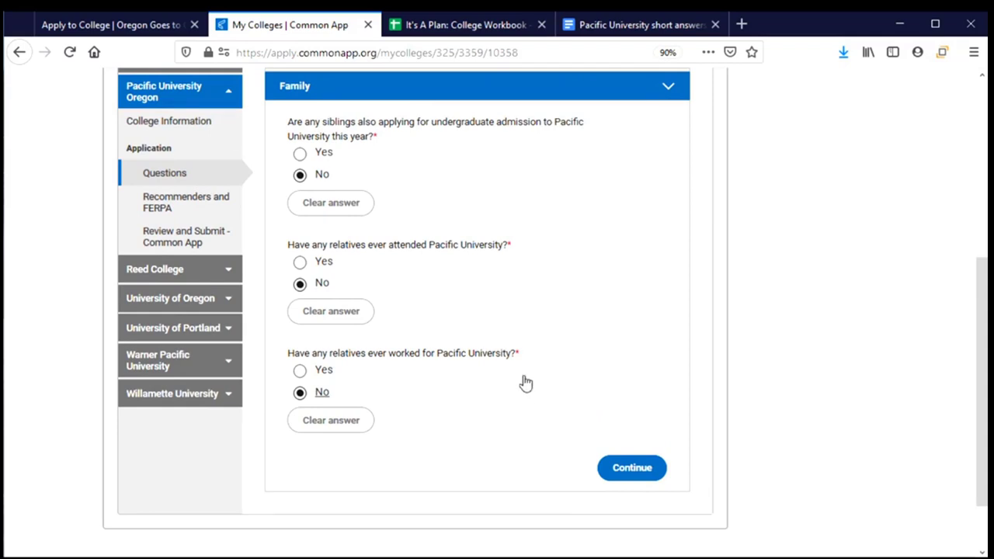
Save the Family answers and expand the FERPA Release Authorization details on Recommenders & FERPA
click(632, 466)
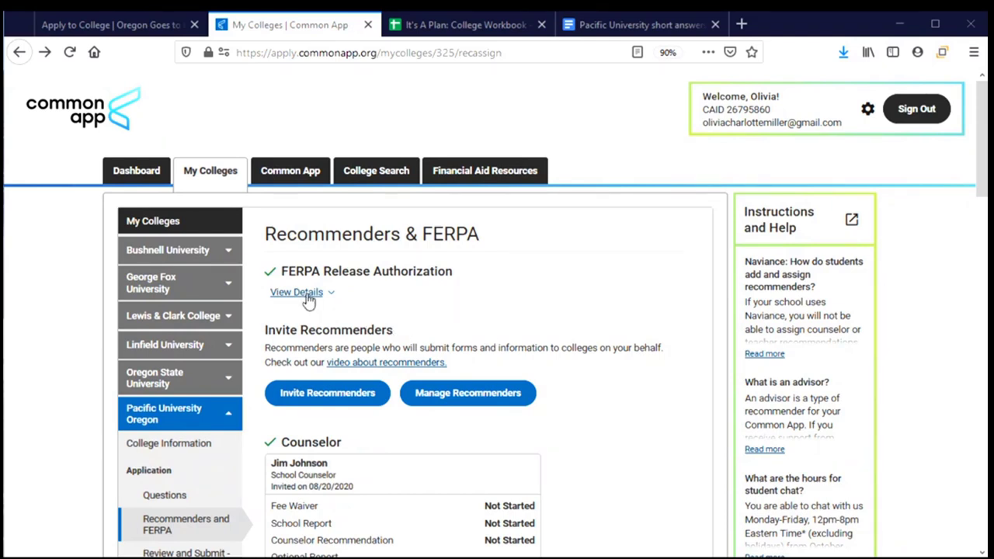
click(281, 300)
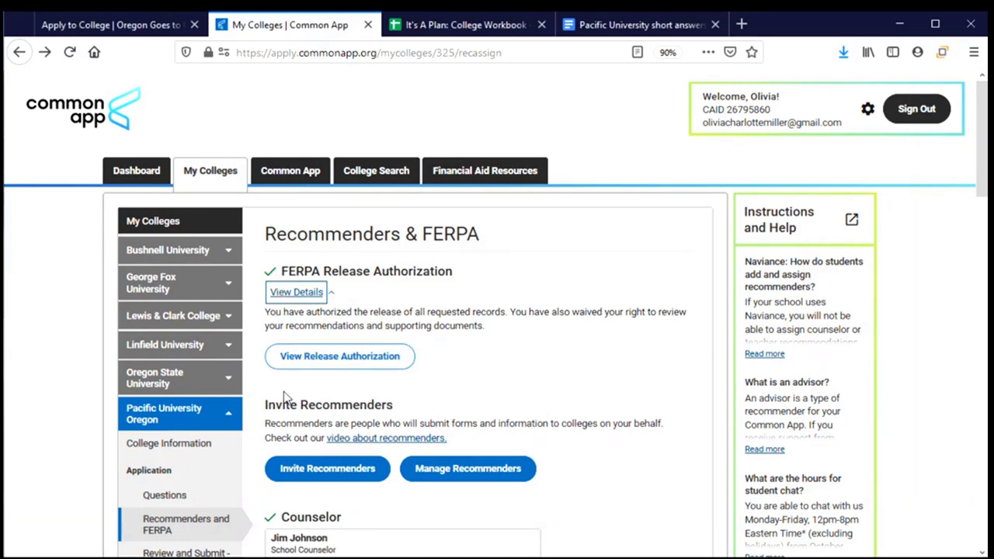
Read through the FERPA Release Authorization explanation and continue to the release form
click(318, 371)
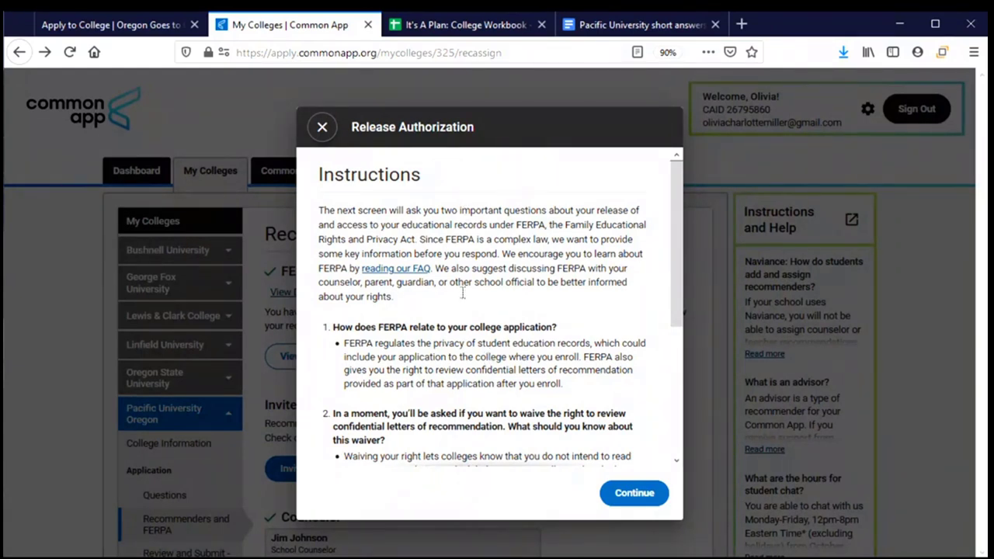
scroll(465, 311, down, 2)
scroll(465, 310, down, 4)
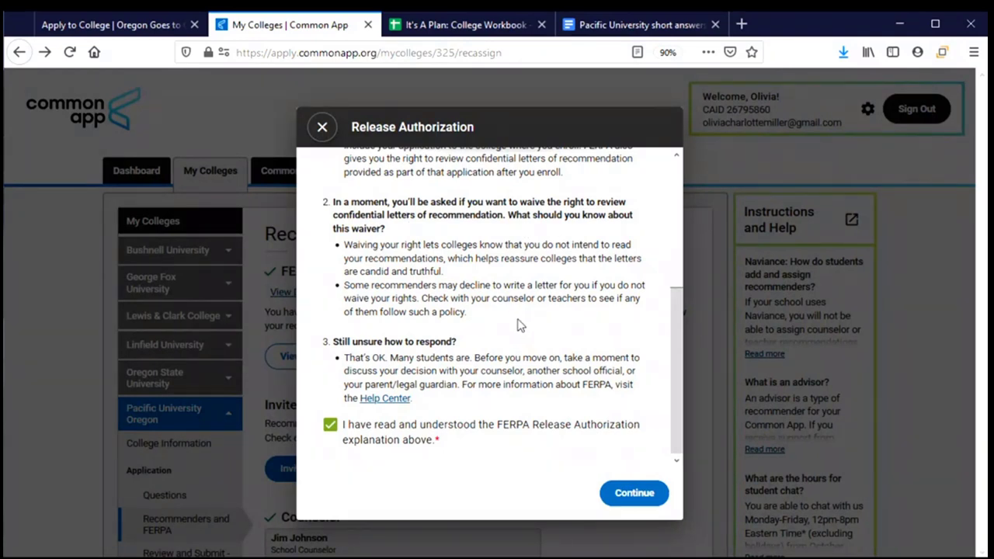
click(634, 495)
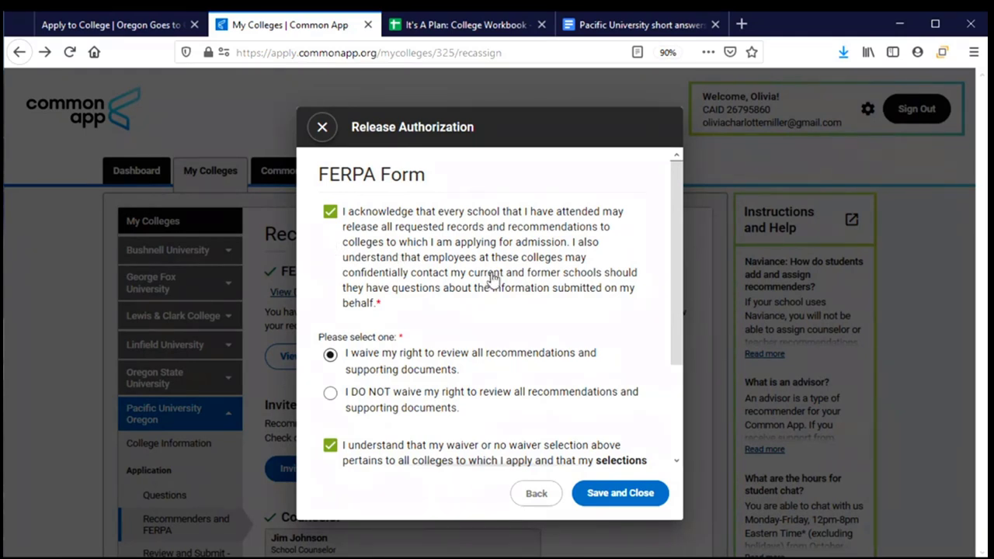
Save the signed FERPA release authorization, with the right to review recommendations waived
scroll(490, 278, down, 3)
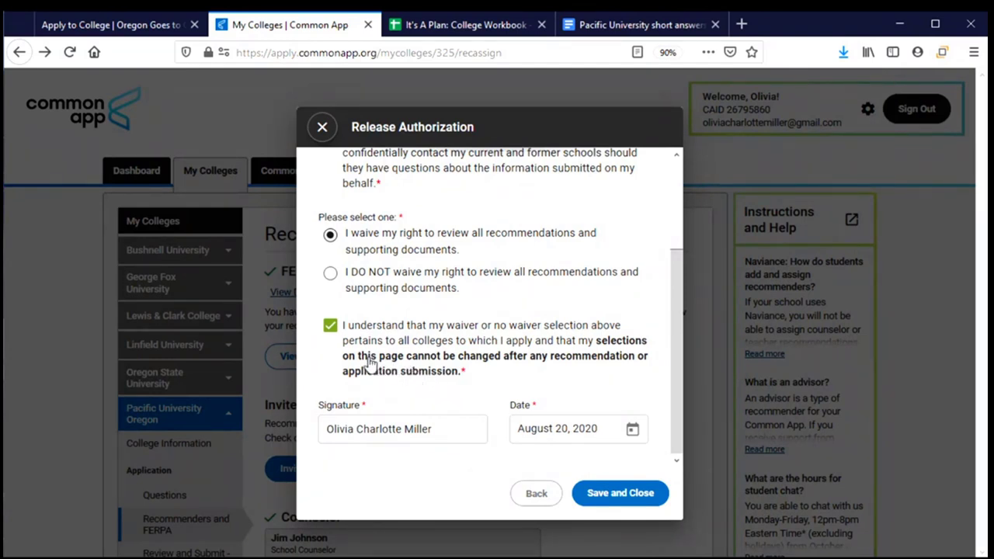
click(598, 492)
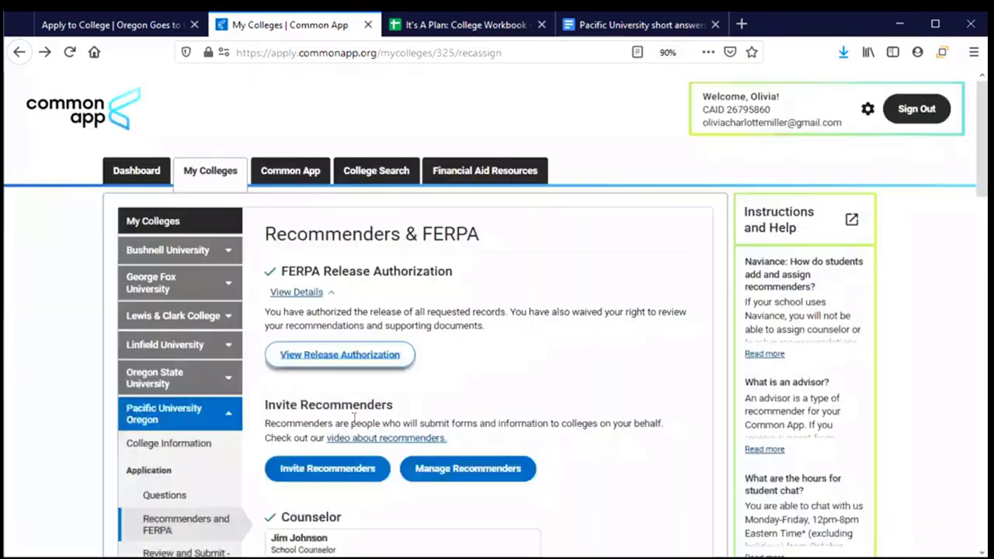
scroll(354, 435, down, 3)
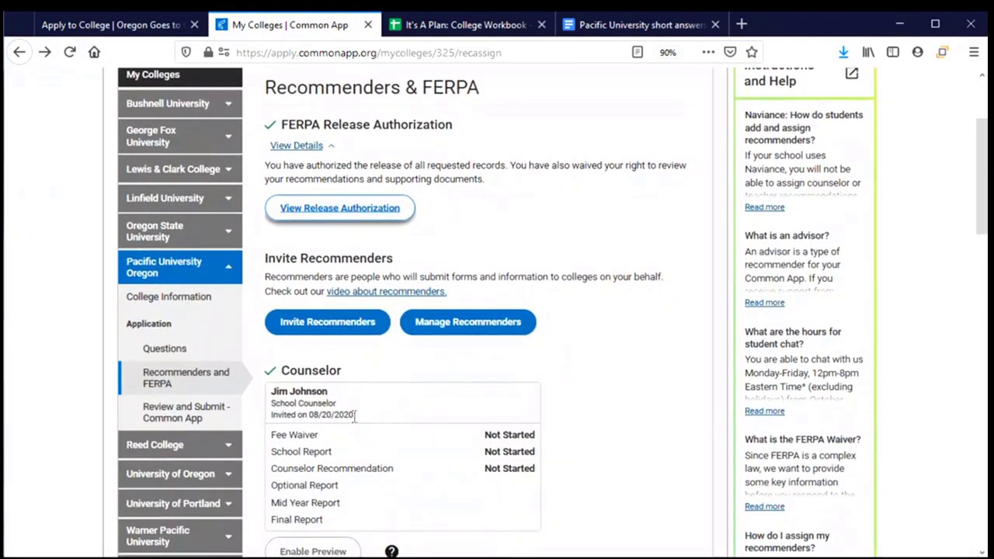
scroll(598, 396, down, 2)
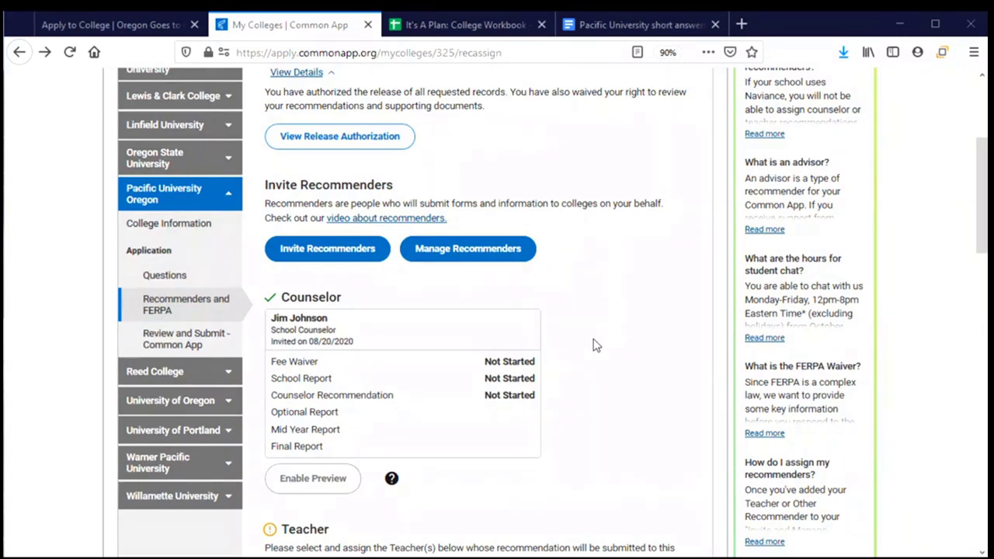
scroll(594, 345, down, 2)
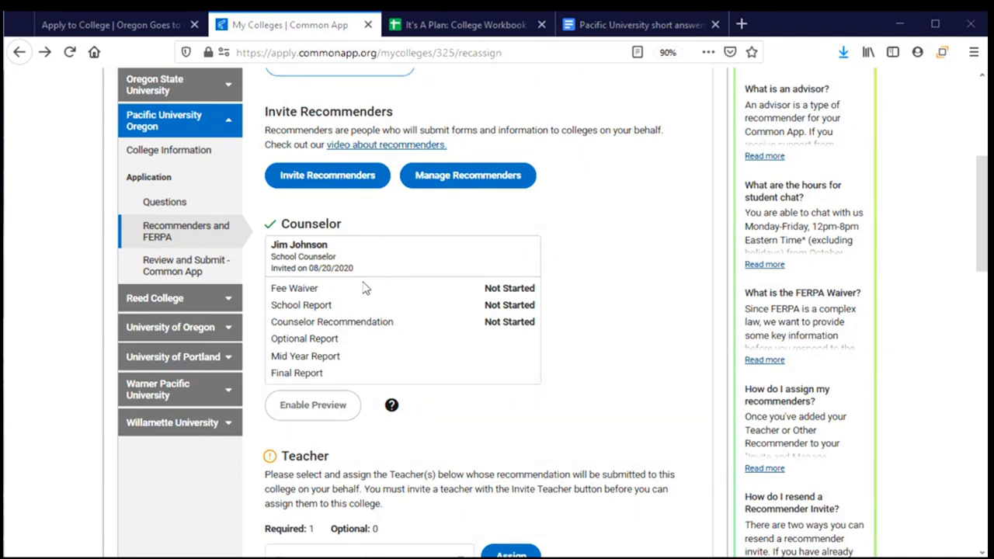
scroll(364, 288, down, 2)
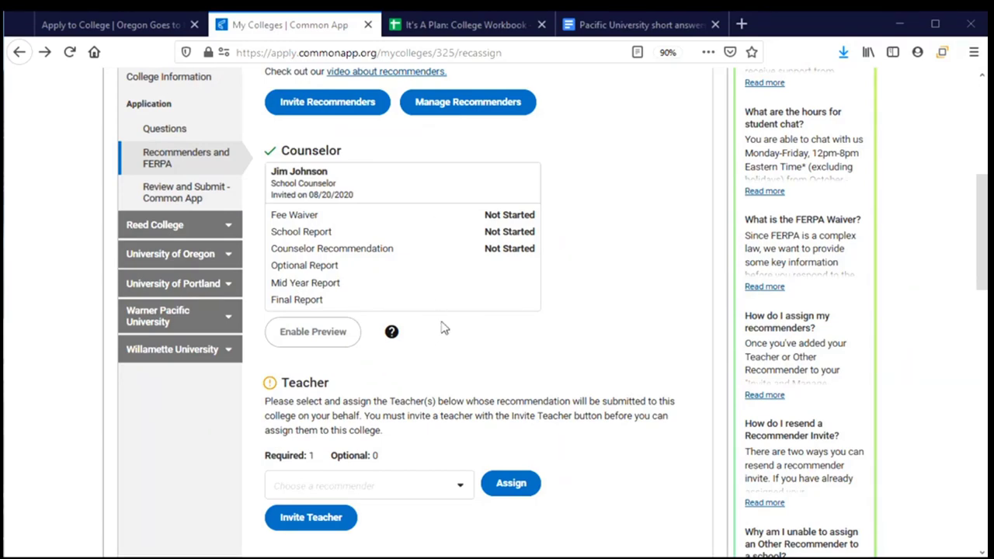
scroll(440, 322, down, 2)
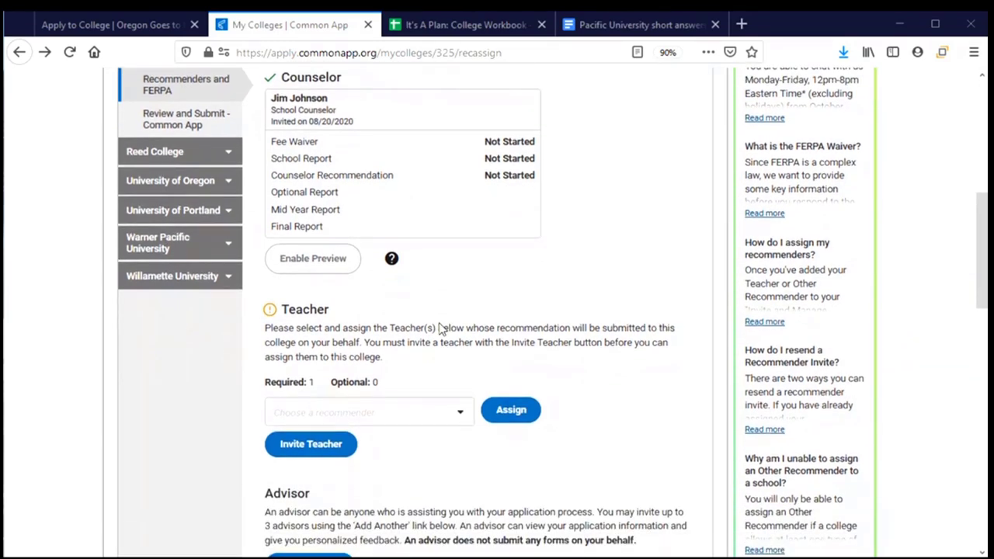
scroll(439, 330, down, 4)
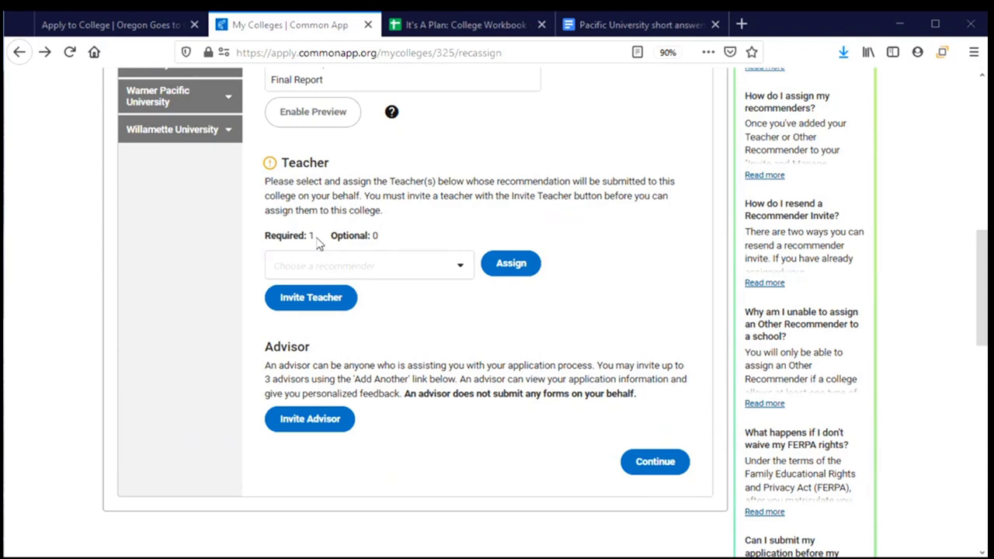
Assign the invited English teacher to Pacific University Oregon's required Teacher recommendation
click(460, 267)
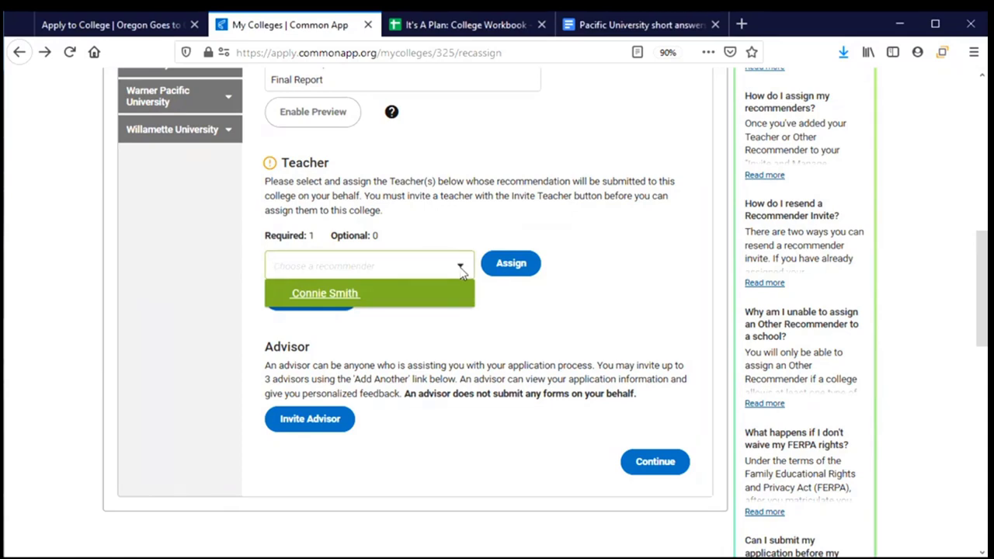
click(351, 303)
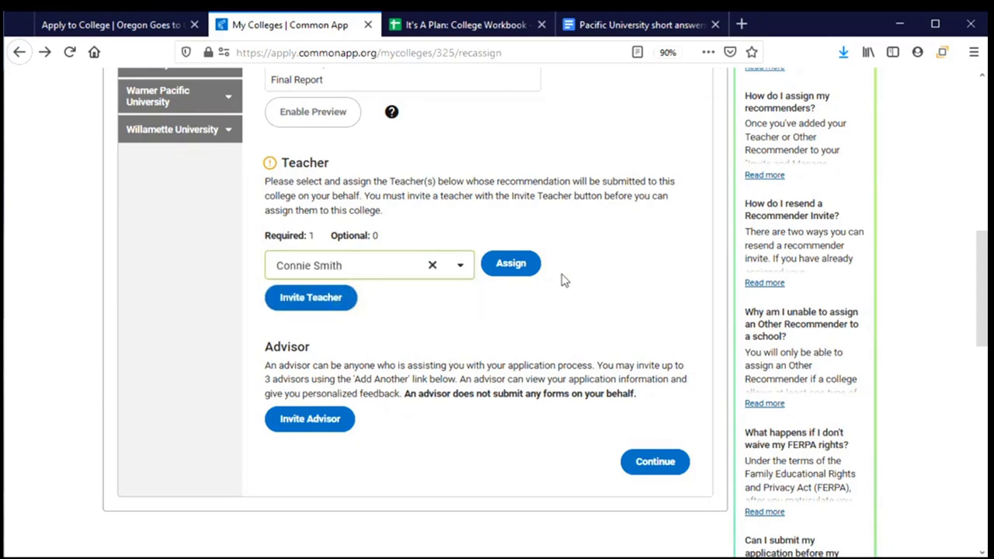
click(522, 272)
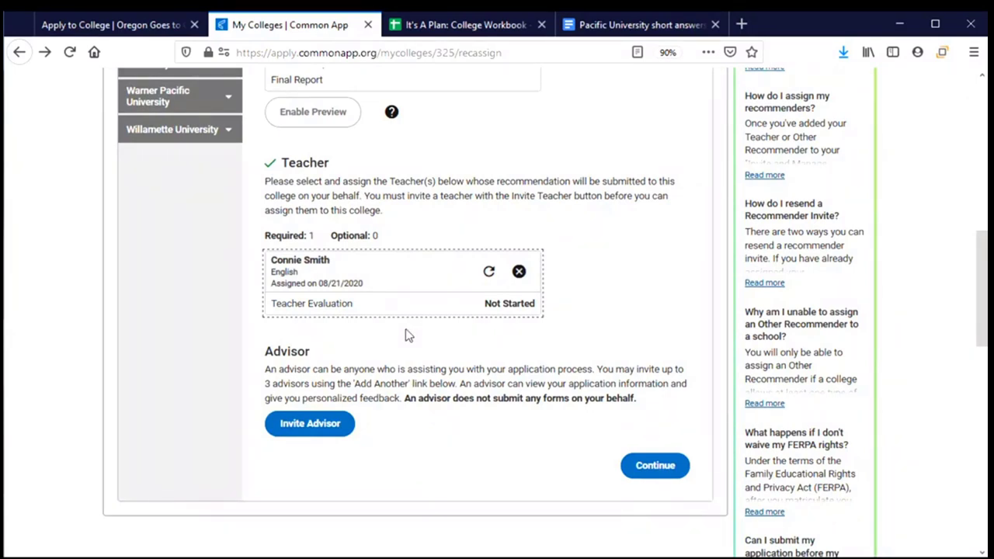
scroll(405, 336, down, 2)
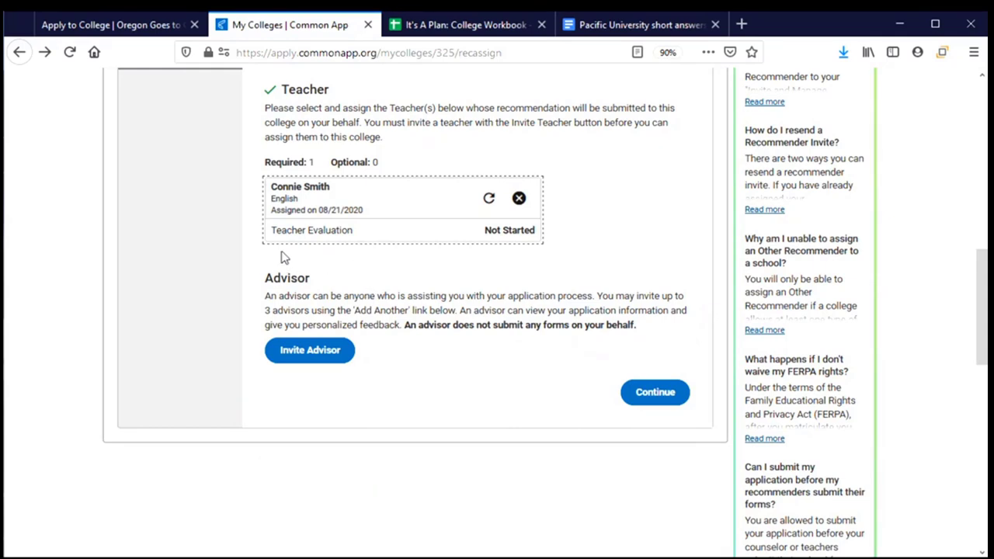
Remove the English teacher's assignment and enter the new teacher's e-mail address
click(519, 198)
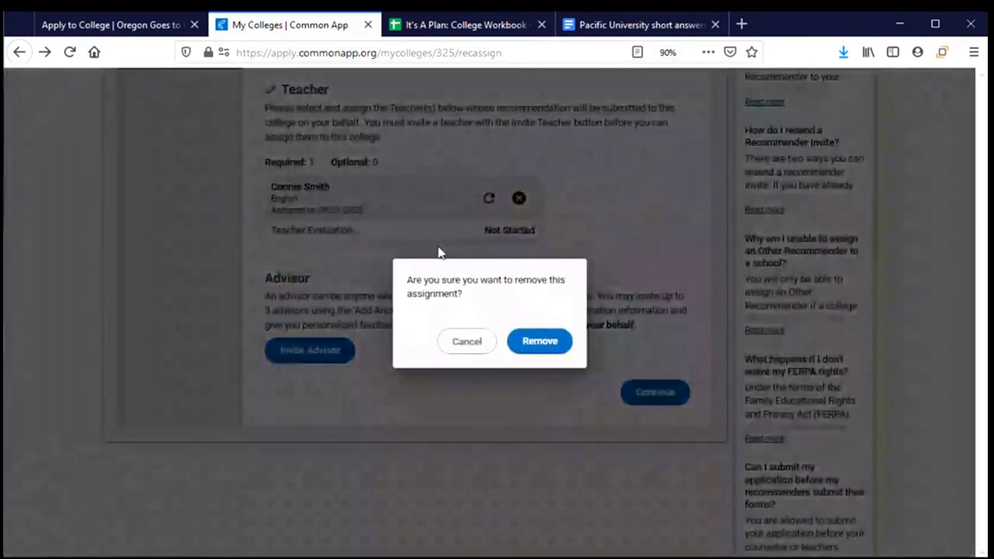
click(552, 347)
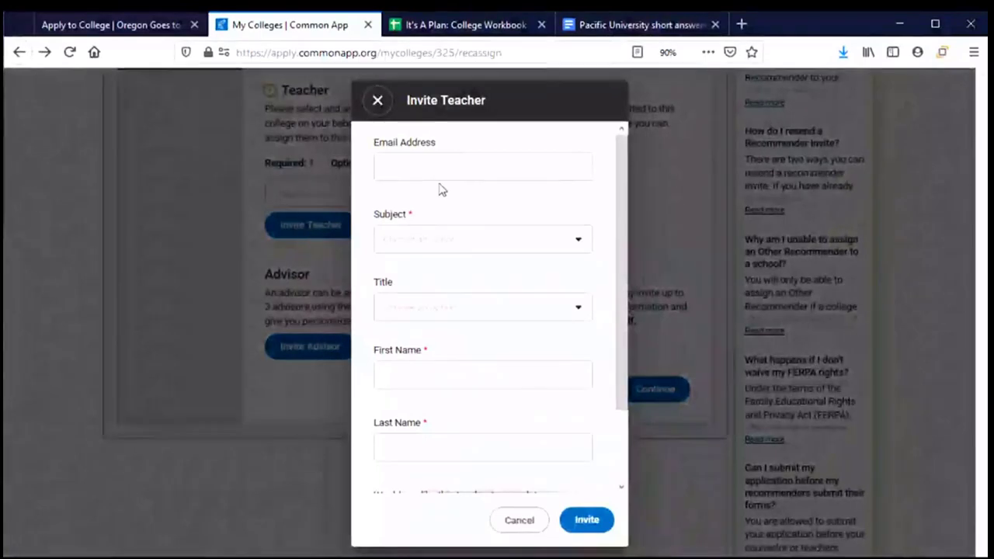
click(448, 171)
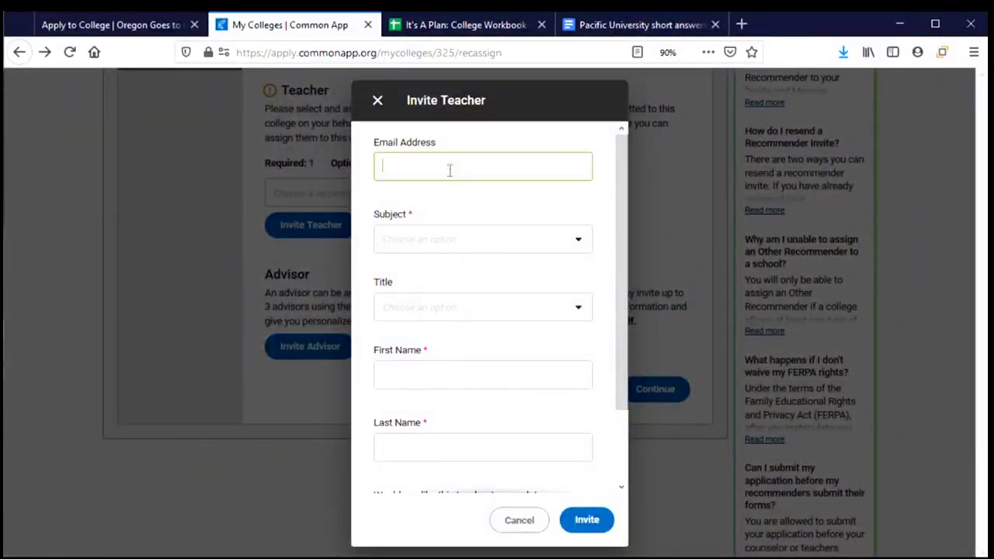
text(jw)
key(Return)
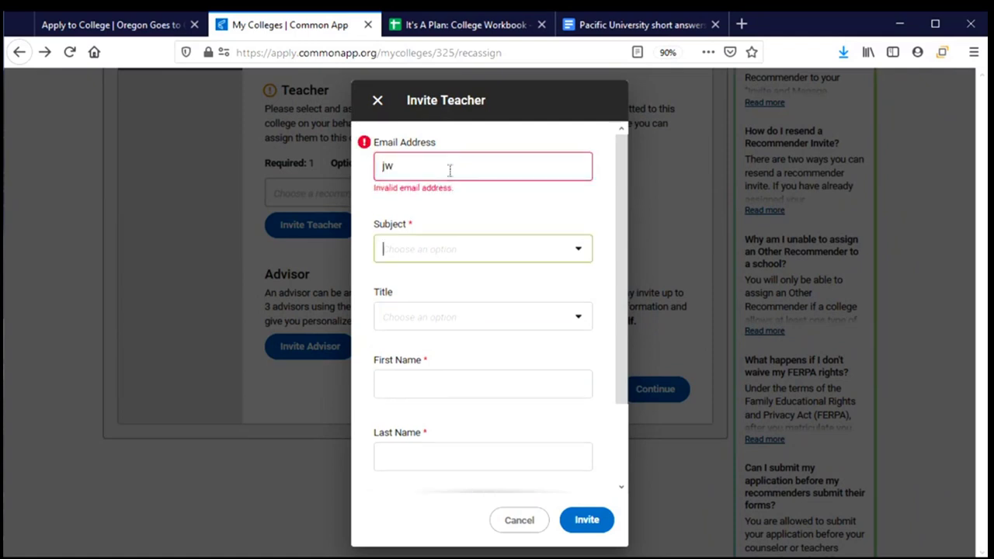
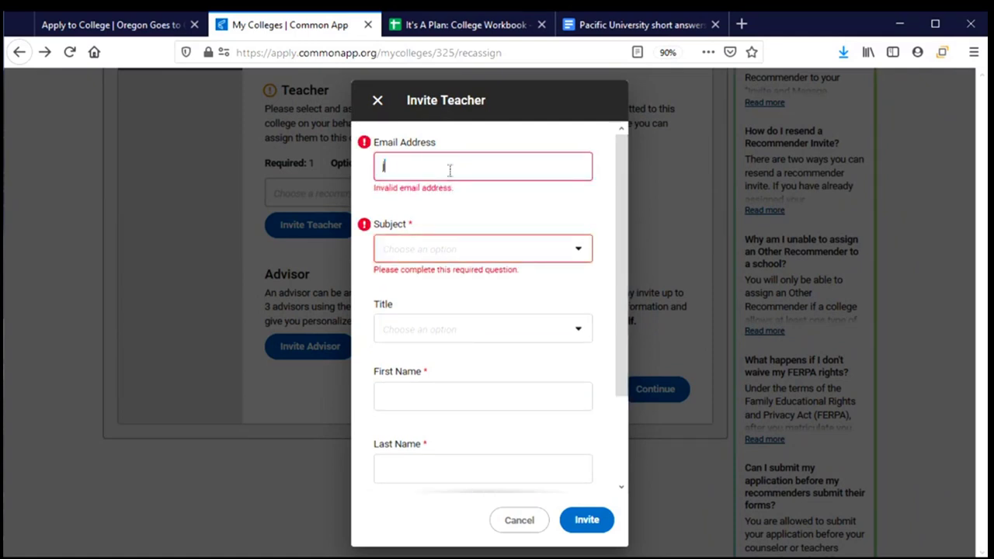
key(Tab)
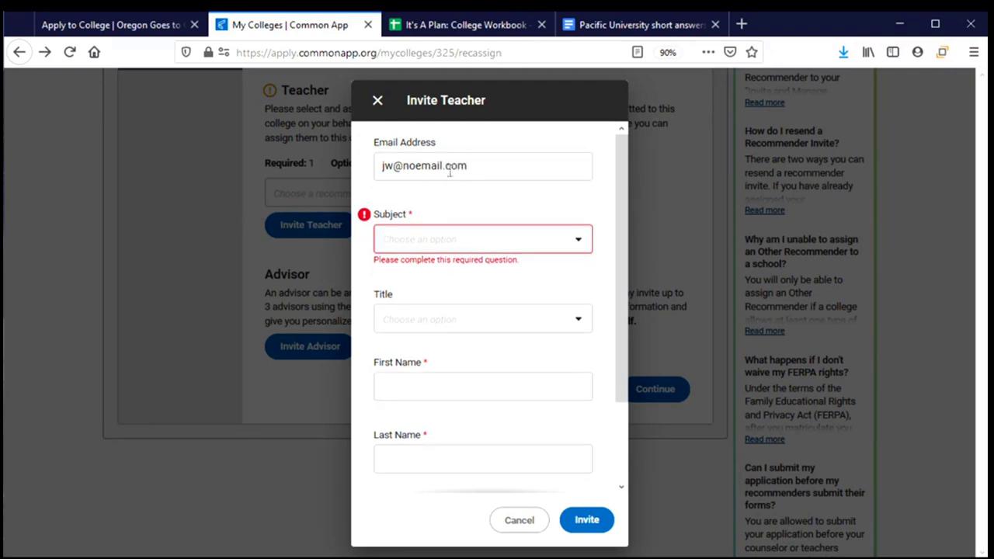
Invite the new teacher with subject Math, title Mr., and their name, to complete Pacific's evaluation
click(575, 238)
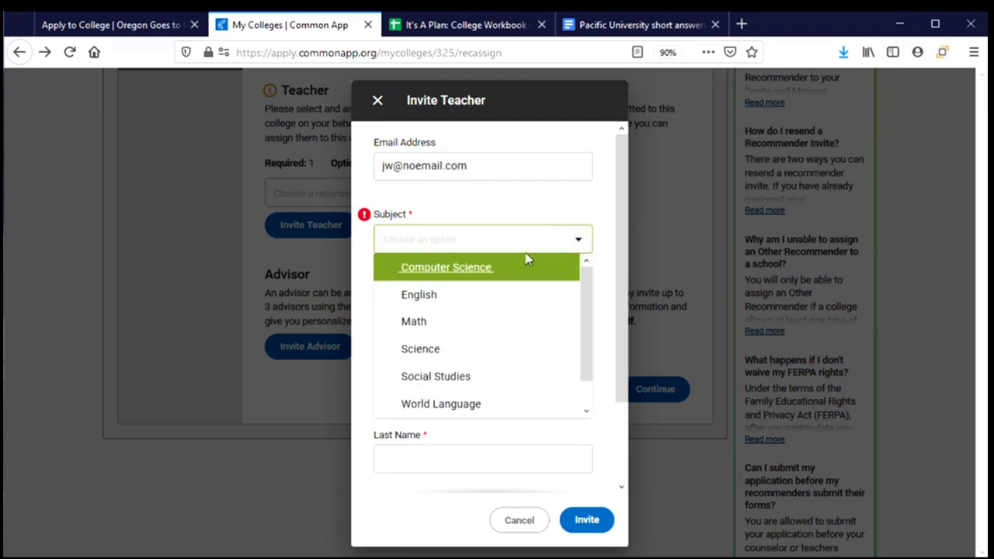
click(487, 323)
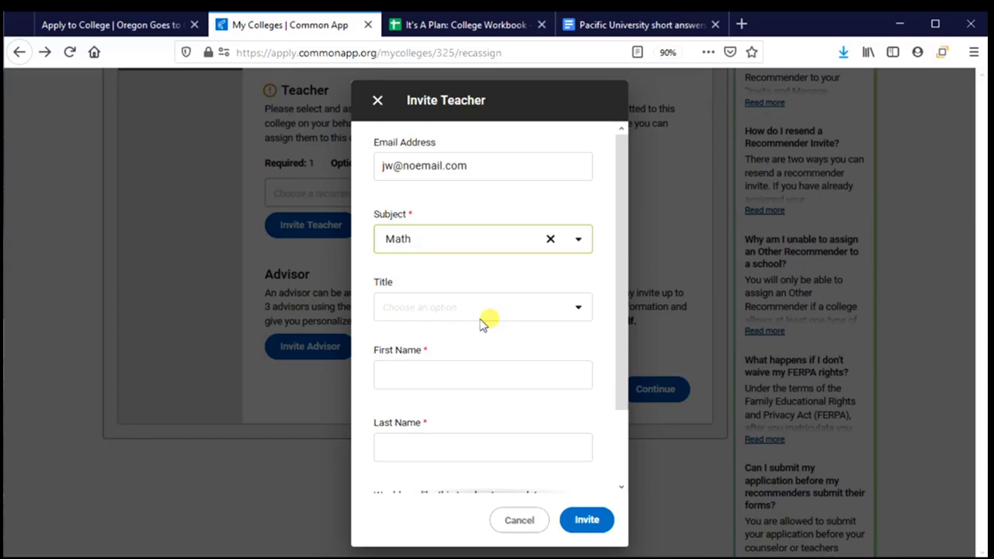
click(436, 309)
click(437, 359)
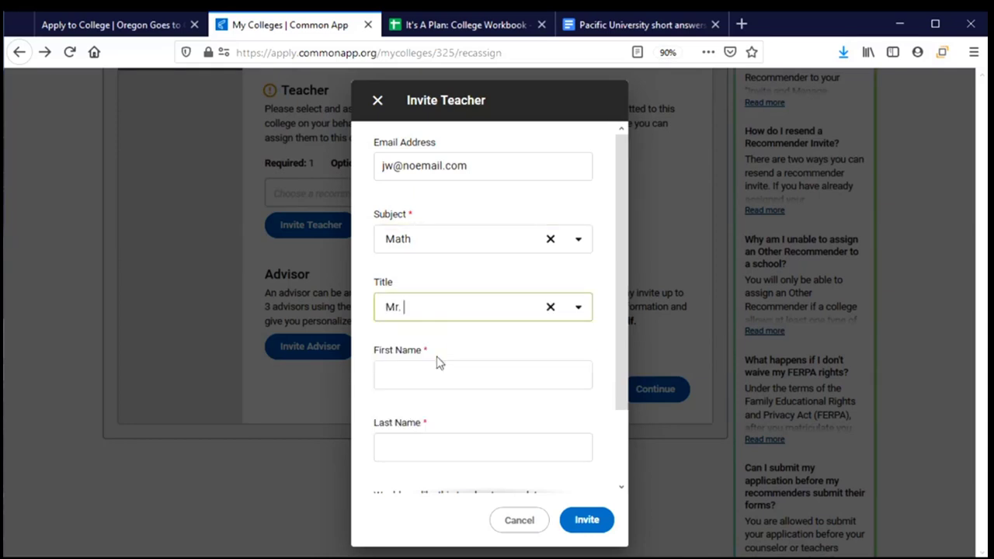
click(426, 372)
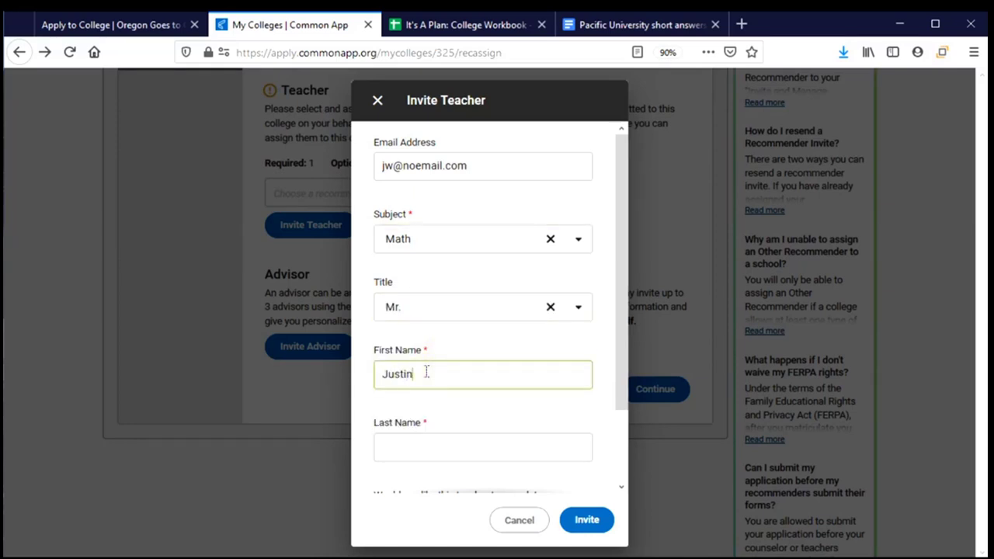
key(Tab)
scroll(472, 368, down, 2)
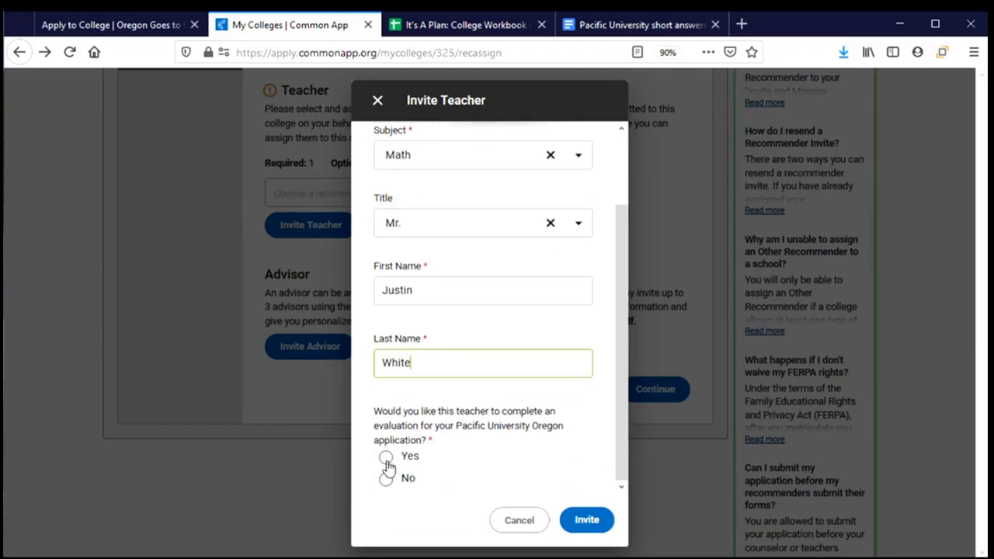
click(387, 461)
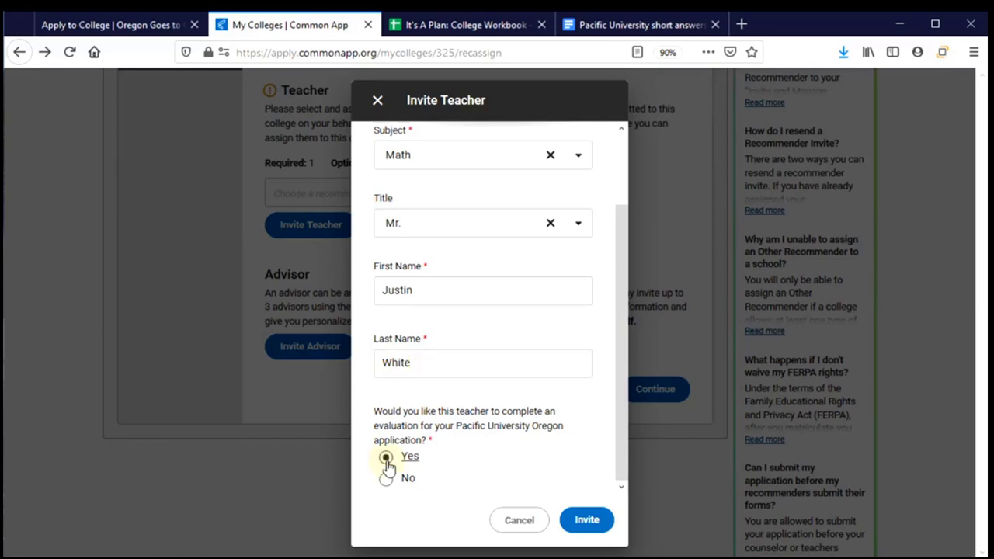
click(586, 525)
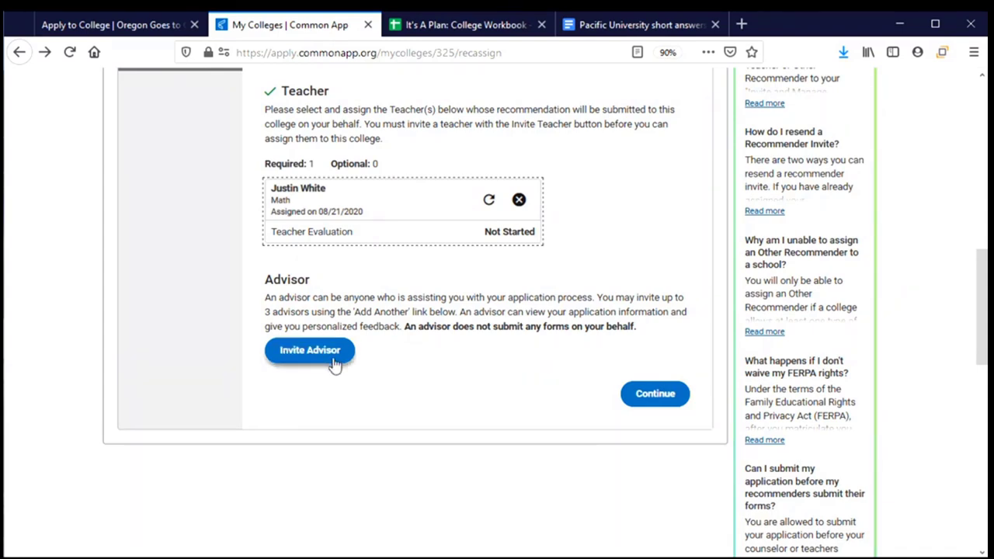
Skip inviting an advisor and go to Pacific University Oregon's Application Submission page
click(306, 358)
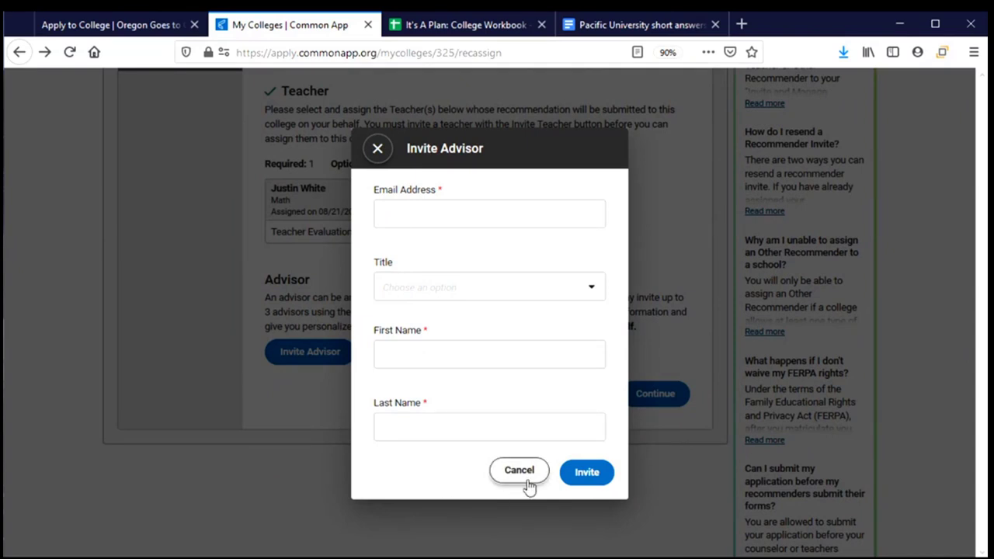
click(378, 149)
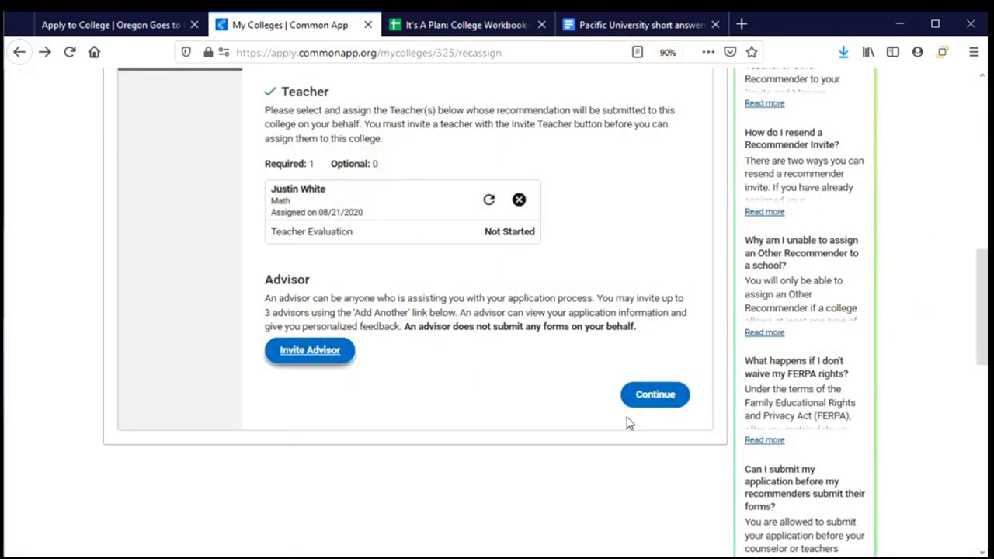
click(650, 413)
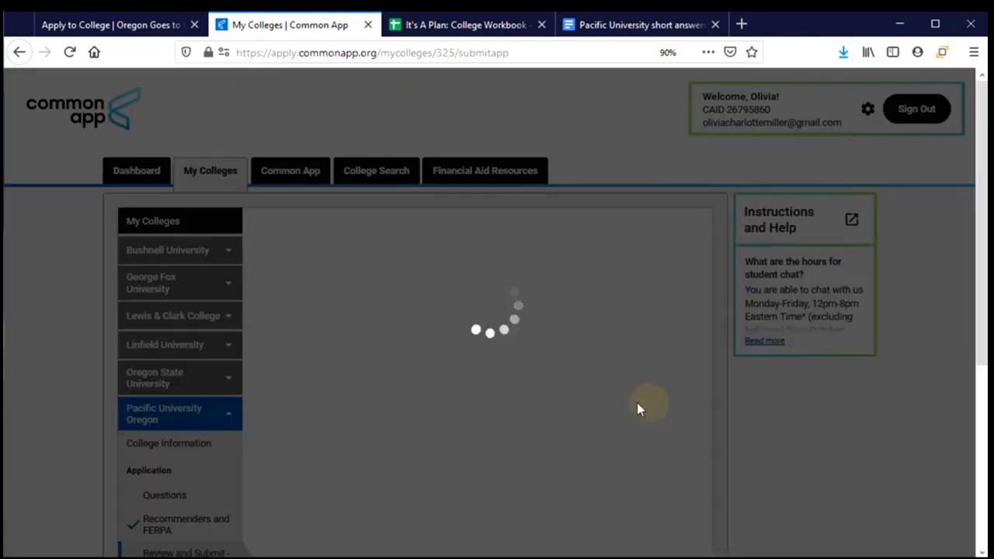
scroll(460, 399, down, 3)
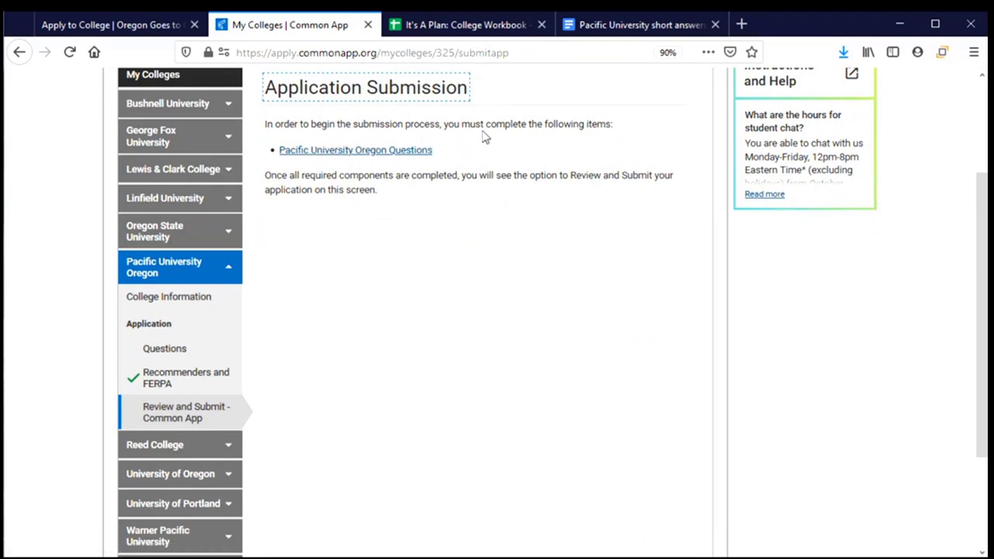
Choose Sociology as Academic Program 2 in Pacific's Academics questions and save them
click(374, 157)
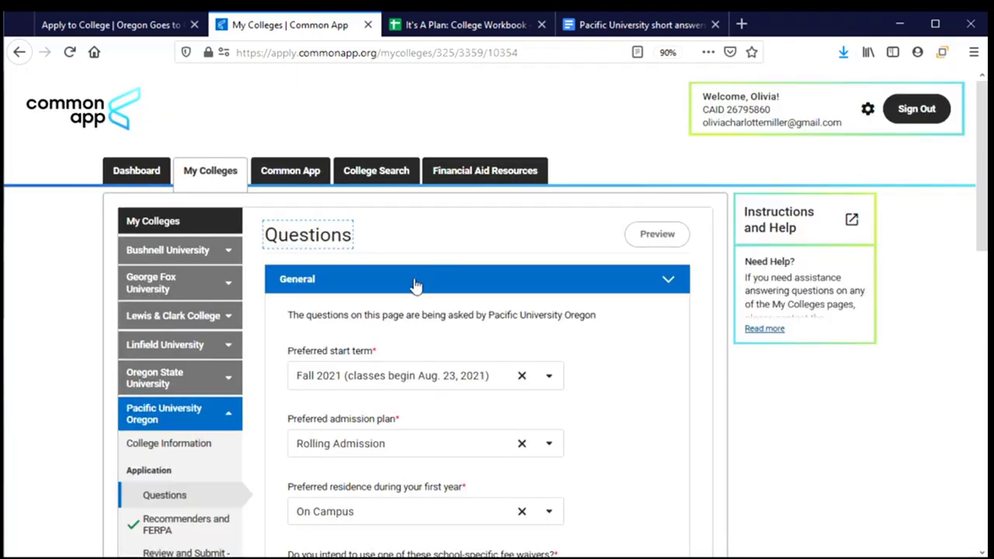
scroll(416, 303, down, 1)
scroll(416, 304, down, 6)
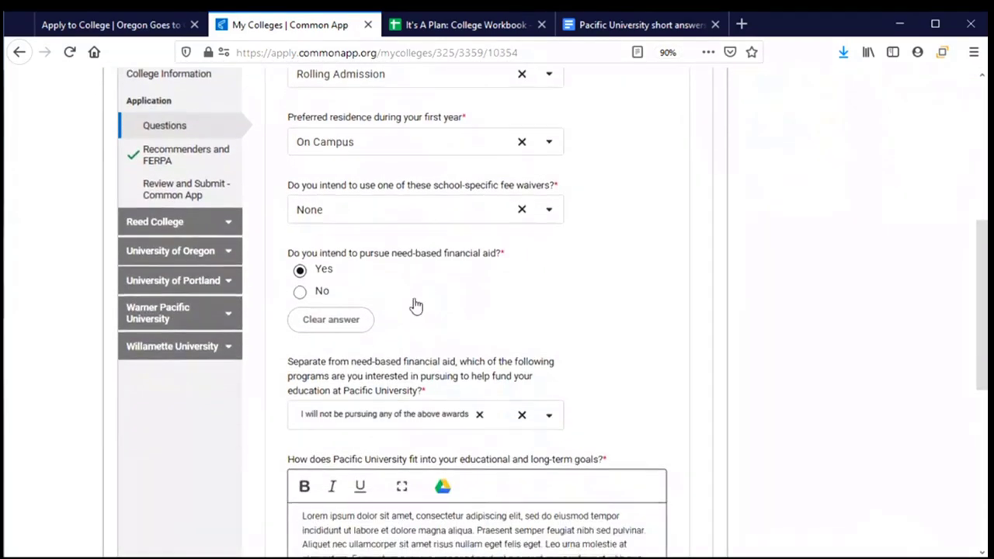
scroll(415, 304, down, 3)
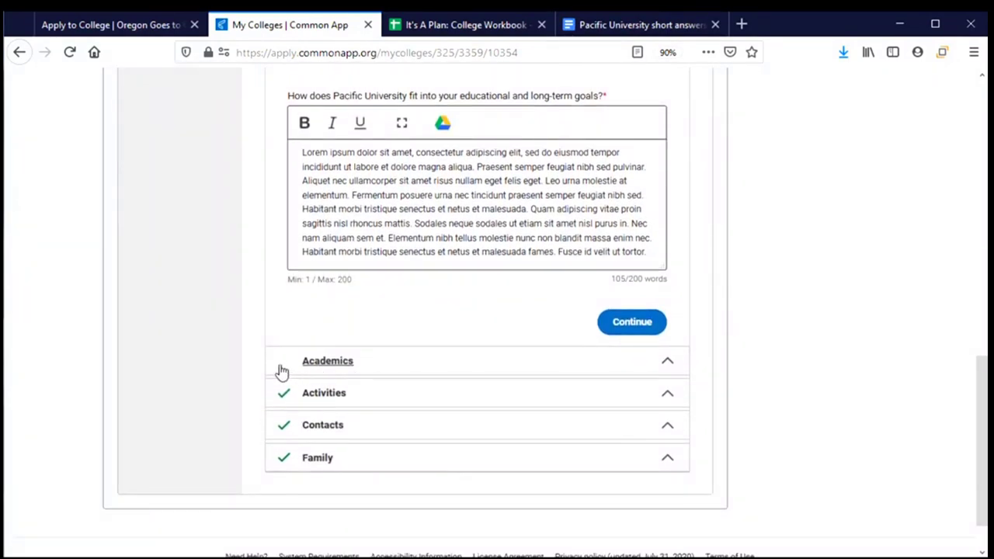
click(385, 358)
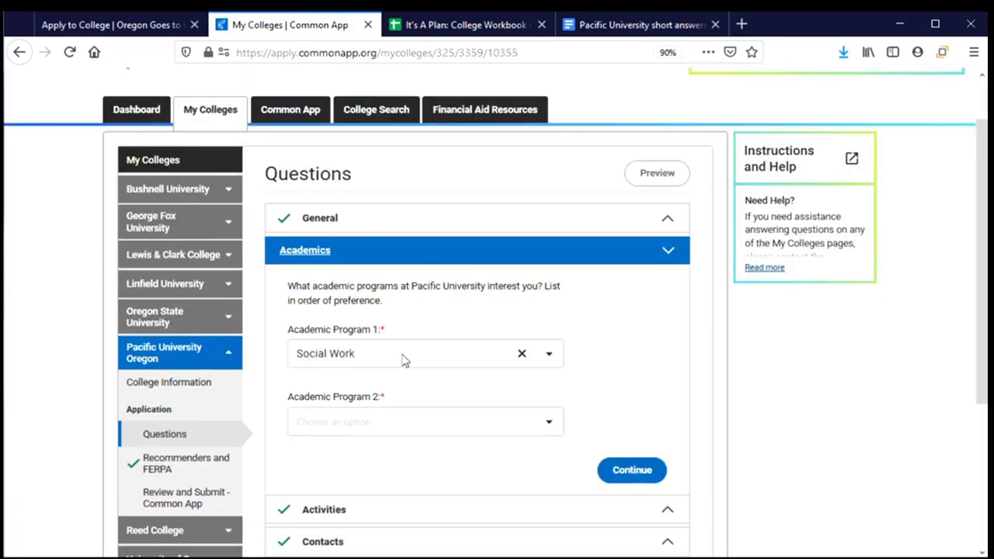
scroll(450, 357, down, 2)
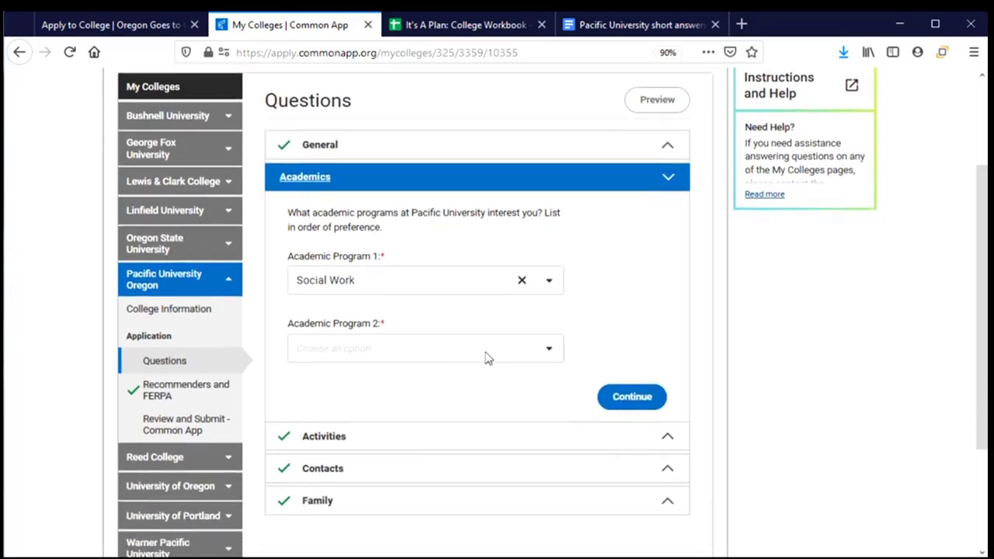
click(549, 351)
drag(562, 382, 564, 511)
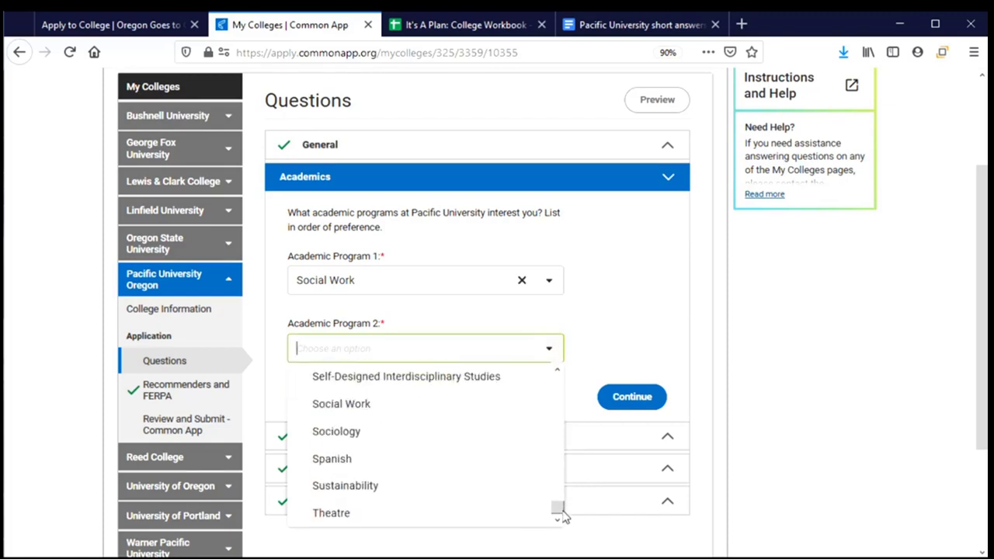
click(346, 432)
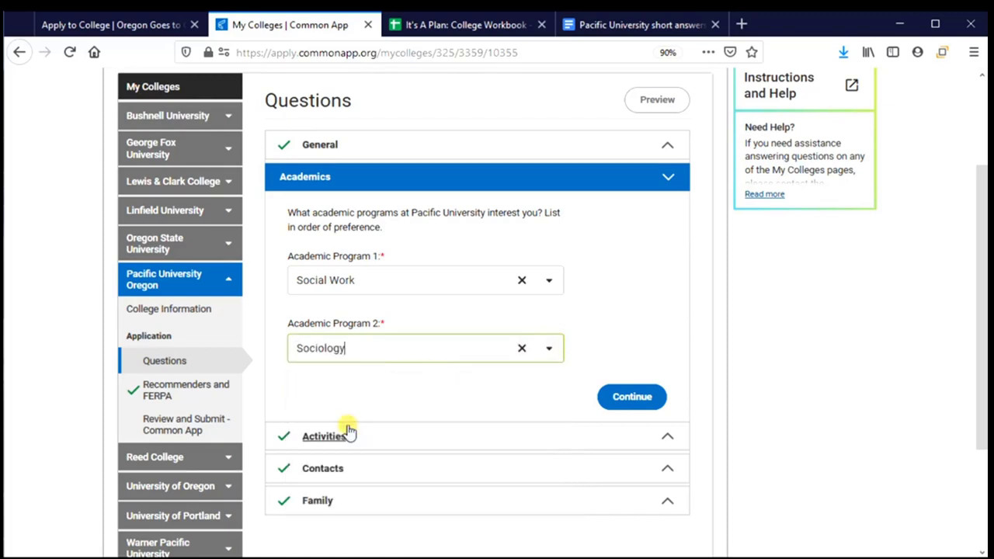
click(638, 405)
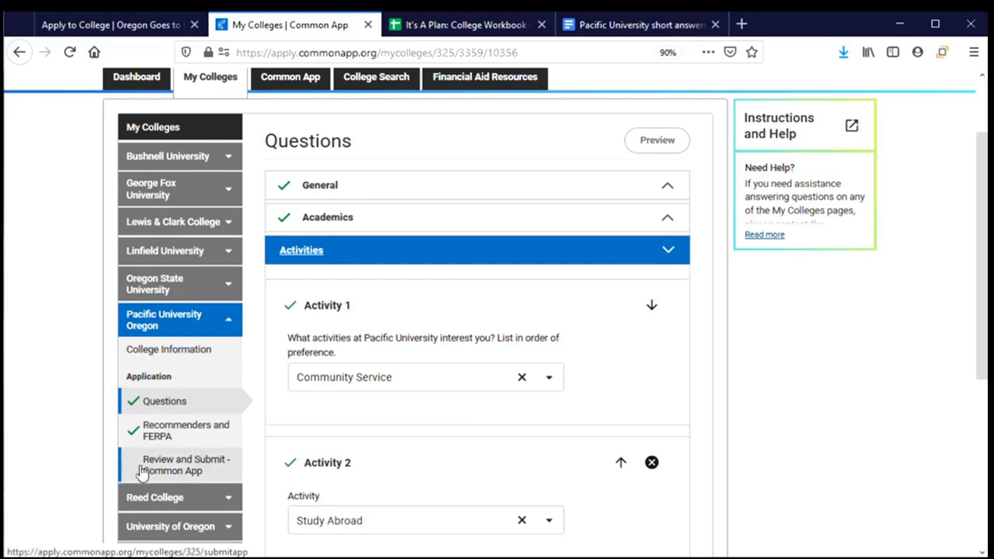
Return to the Review and Submit page and start the final review of Pacific's application
click(142, 470)
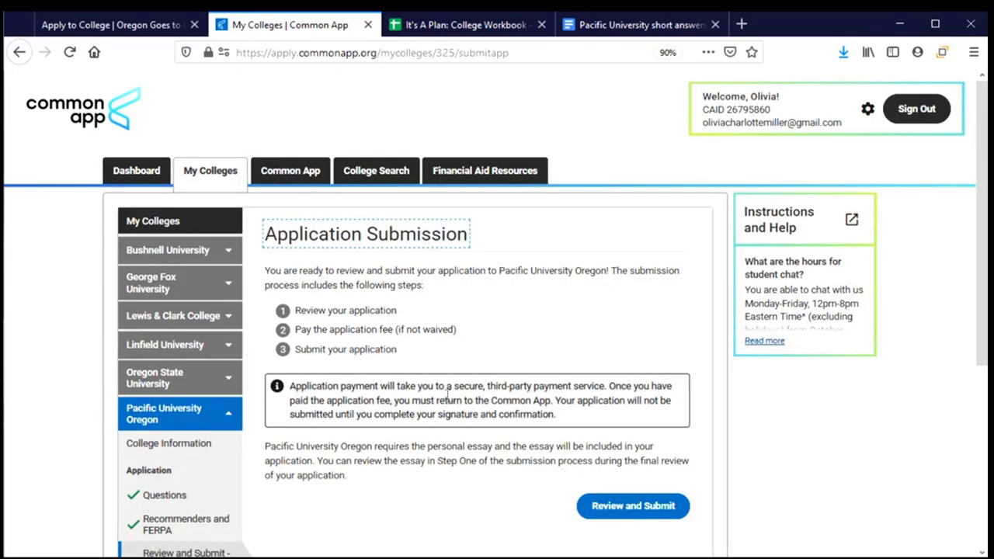
scroll(447, 393, down, 2)
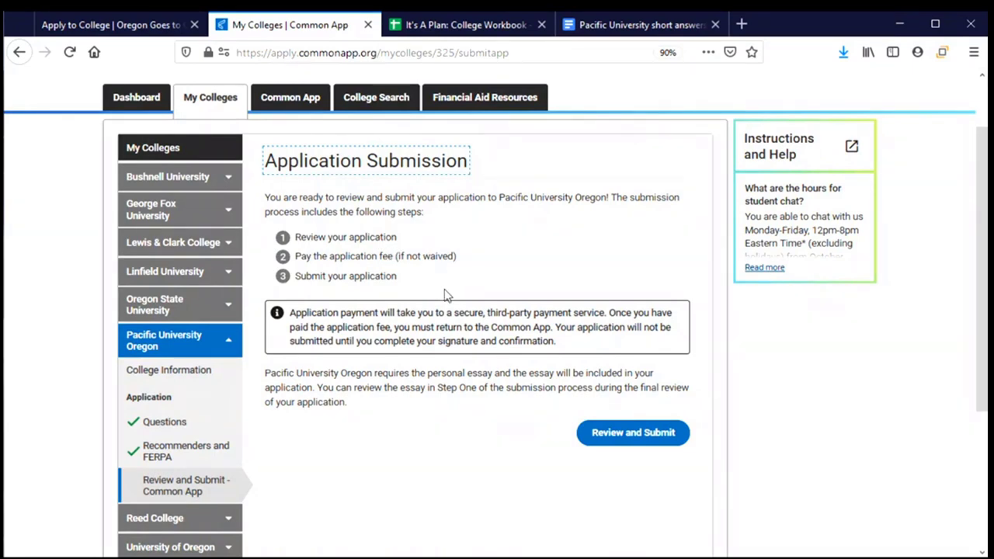
click(631, 440)
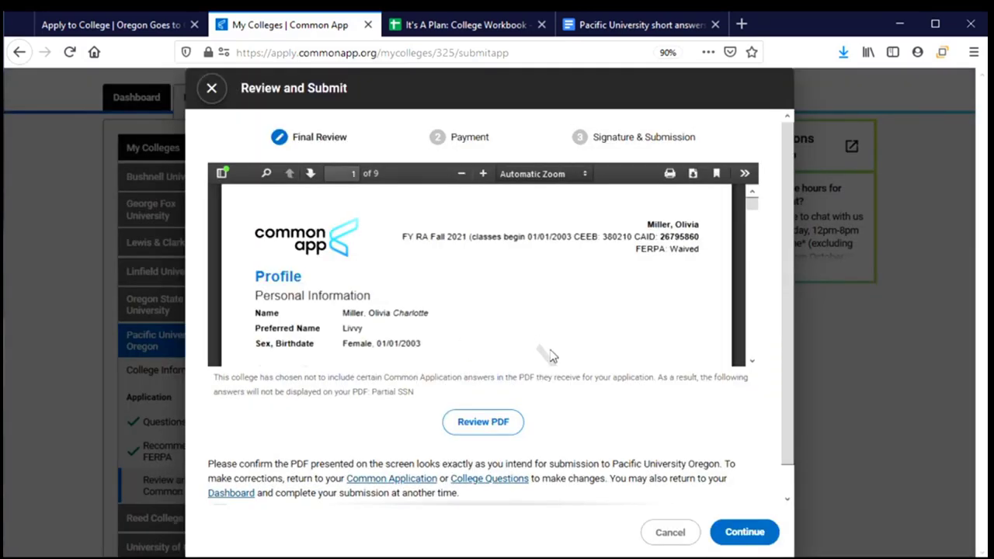
Read through the 9-page application PDF, confirm it was reviewed, and continue to Payment
scroll(542, 320, down, 2)
scroll(542, 318, down, 4)
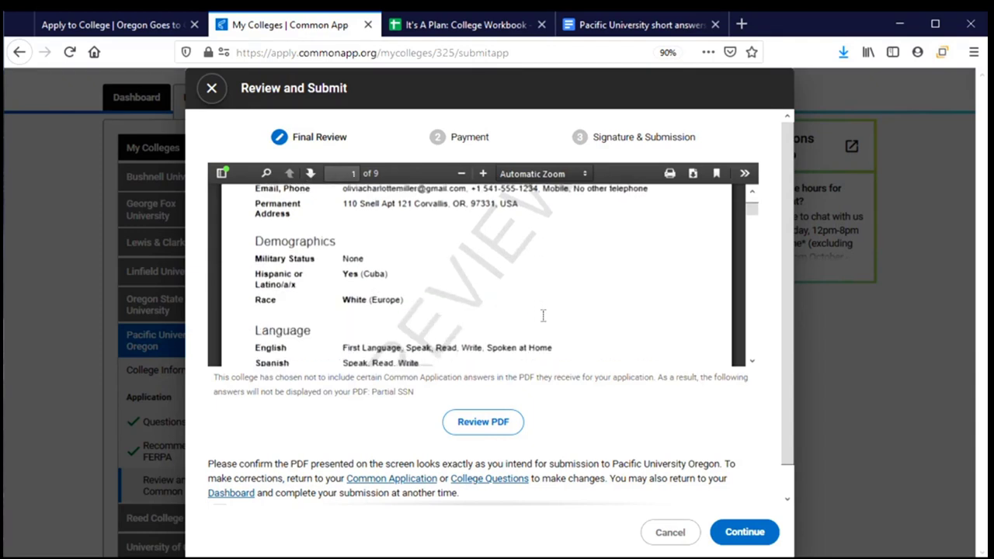
scroll(542, 320, down, 2)
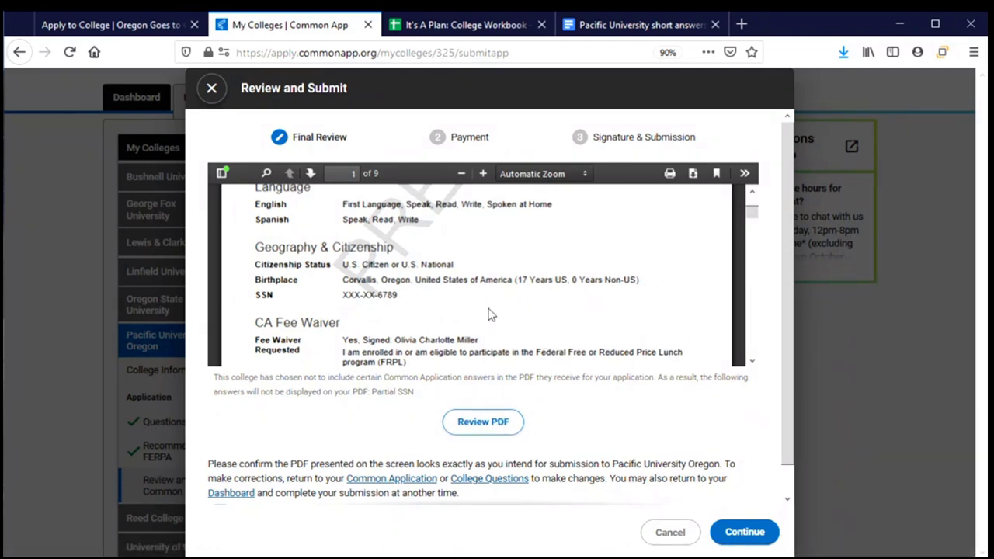
scroll(489, 315, down, 3)
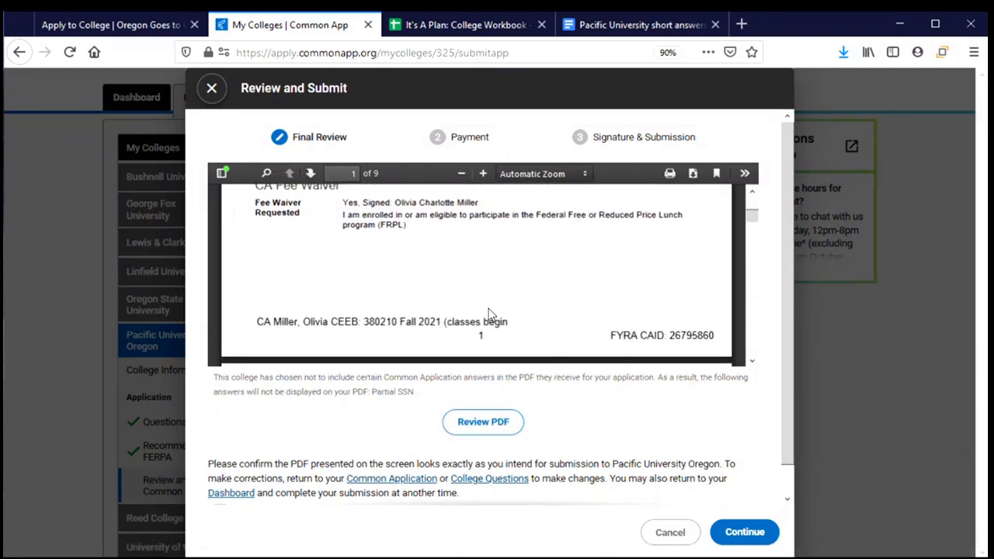
scroll(489, 314, down, 2)
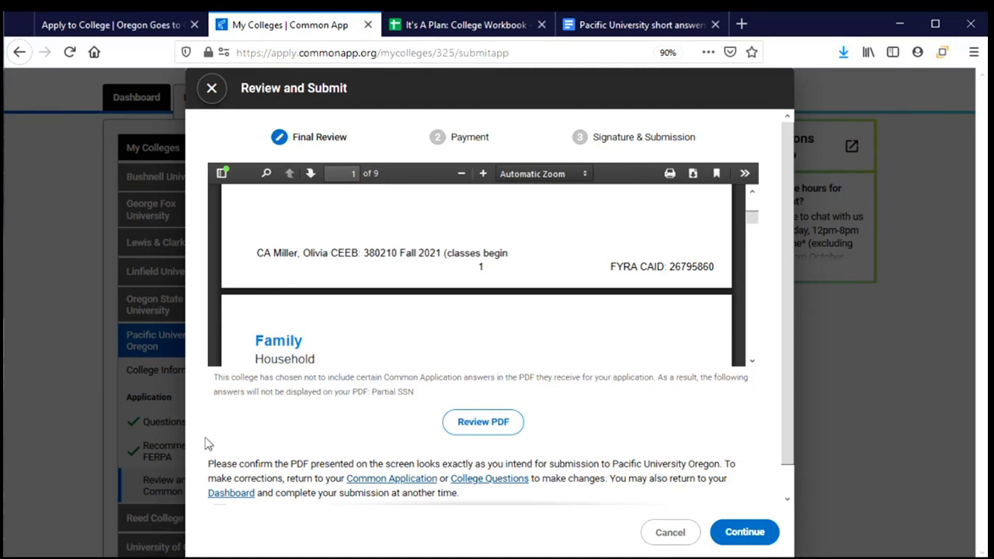
scroll(355, 355, down, 2)
scroll(354, 355, down, 1)
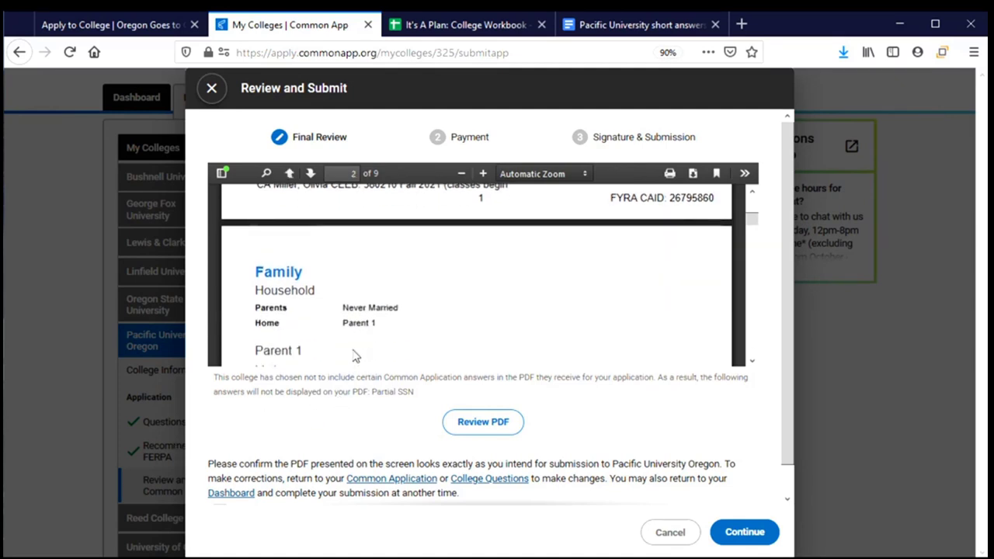
scroll(531, 363, down, 2)
scroll(561, 439, down, 1)
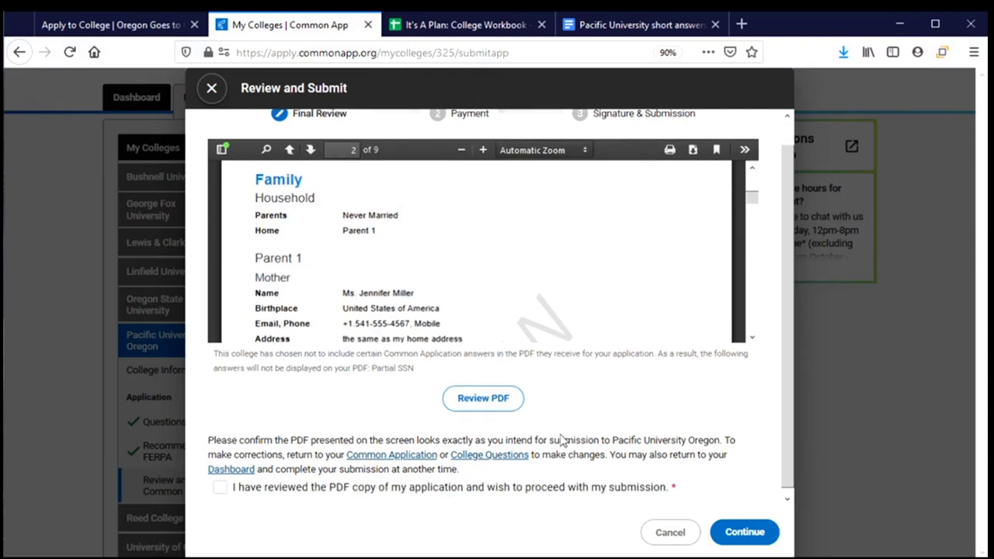
click(219, 486)
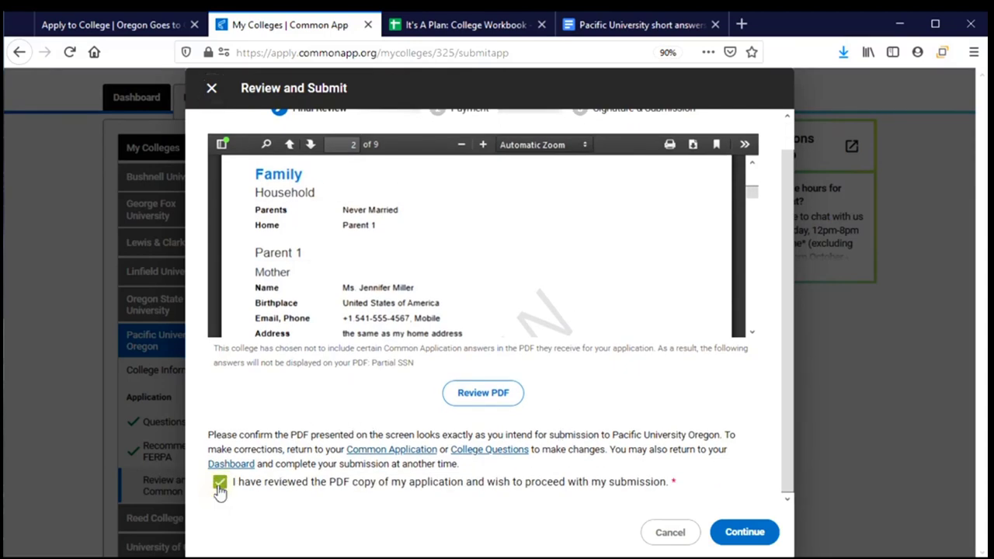
click(744, 532)
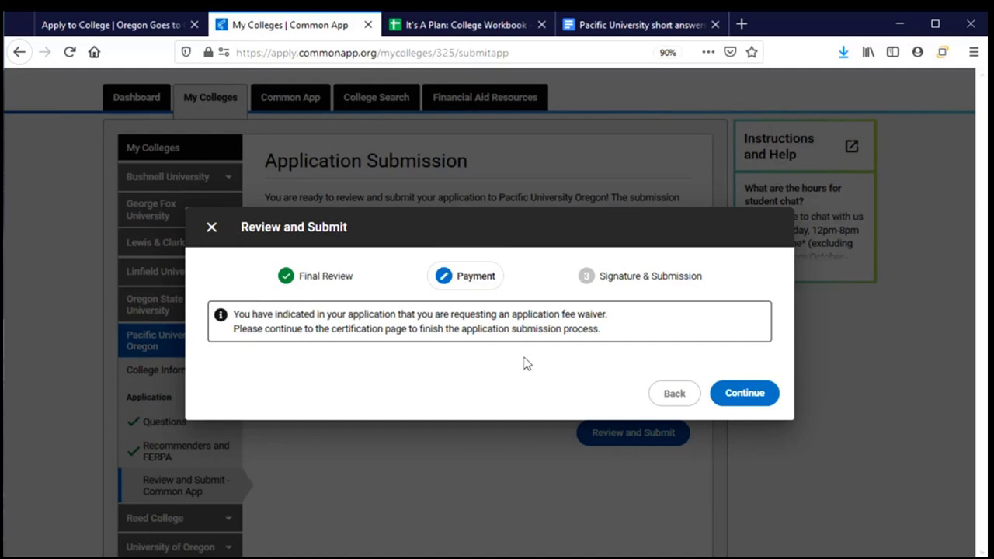
Continue past the fee-waiver Payment step to Signature & Submission
click(742, 391)
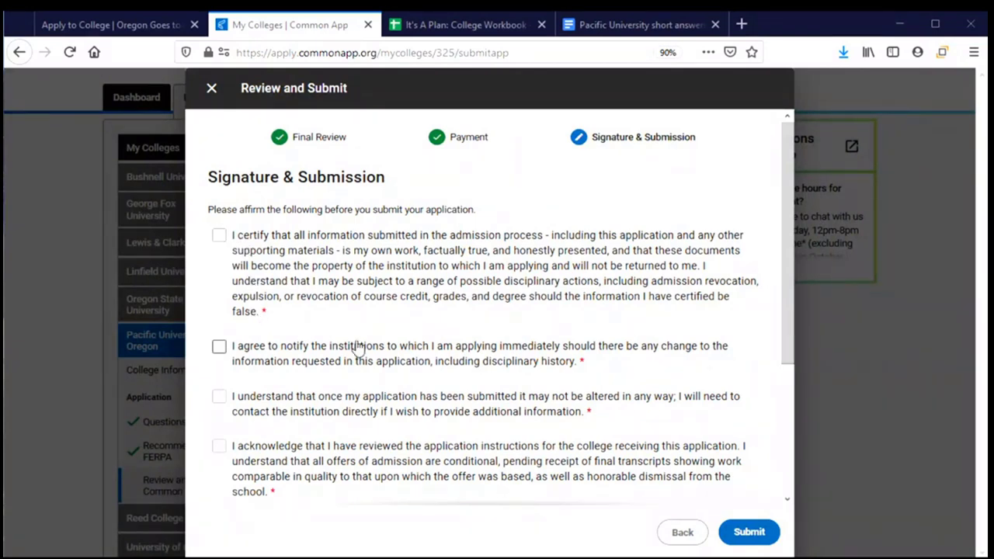
Tick all five submission affirmation checkboxes
click(220, 237)
scroll(229, 273, down, 2)
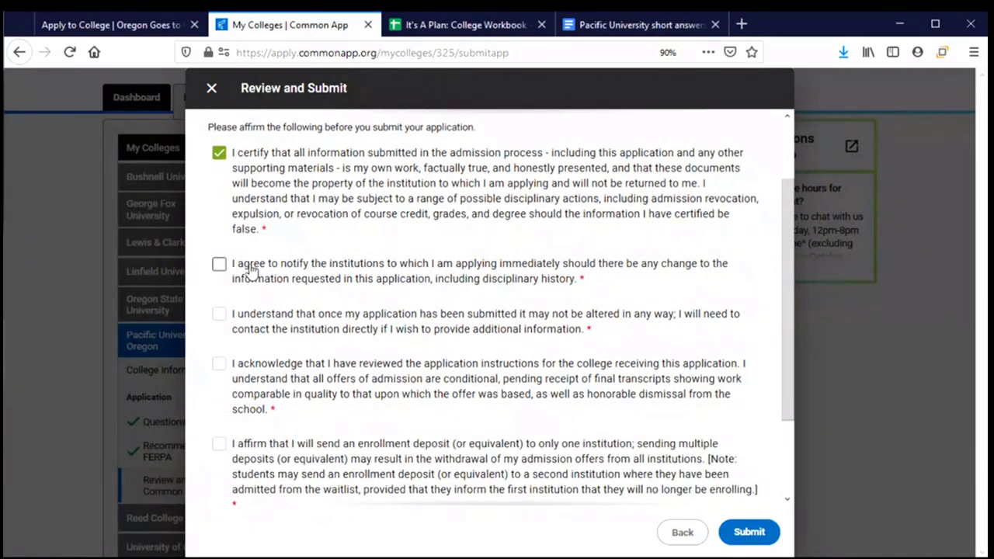
click(219, 264)
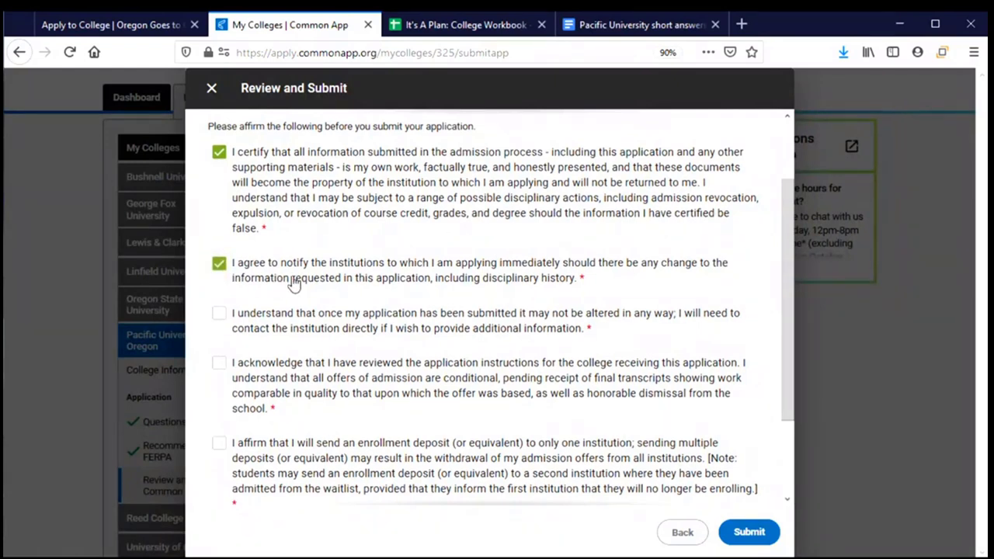
scroll(220, 259, down, 2)
click(219, 232)
click(218, 281)
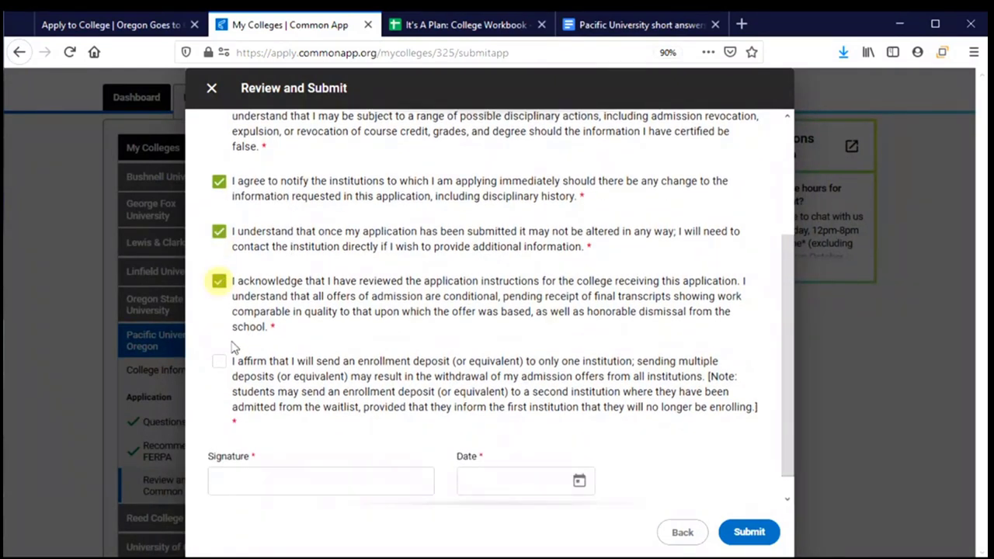
click(219, 361)
Sign with the applicant's full name and date the signature August 21, 2020
click(283, 477)
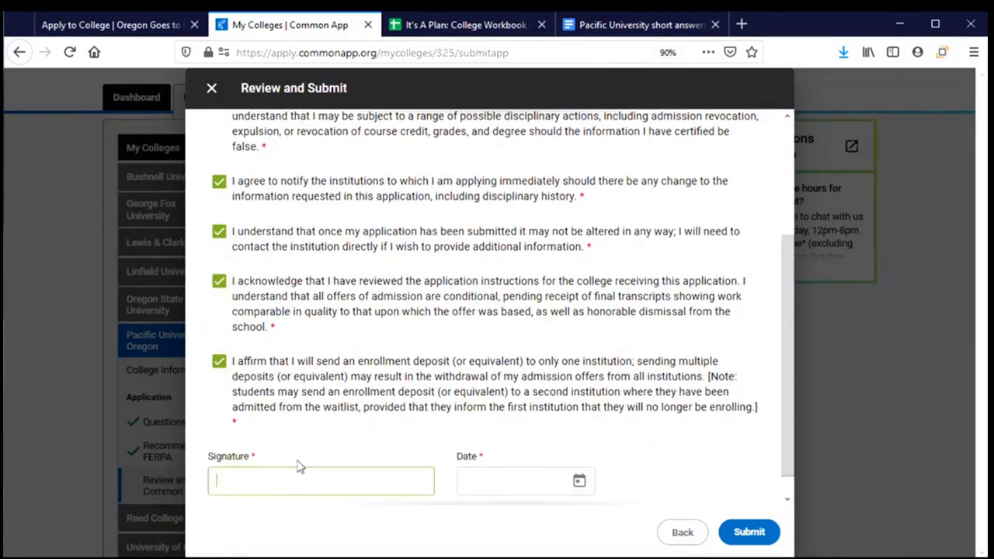
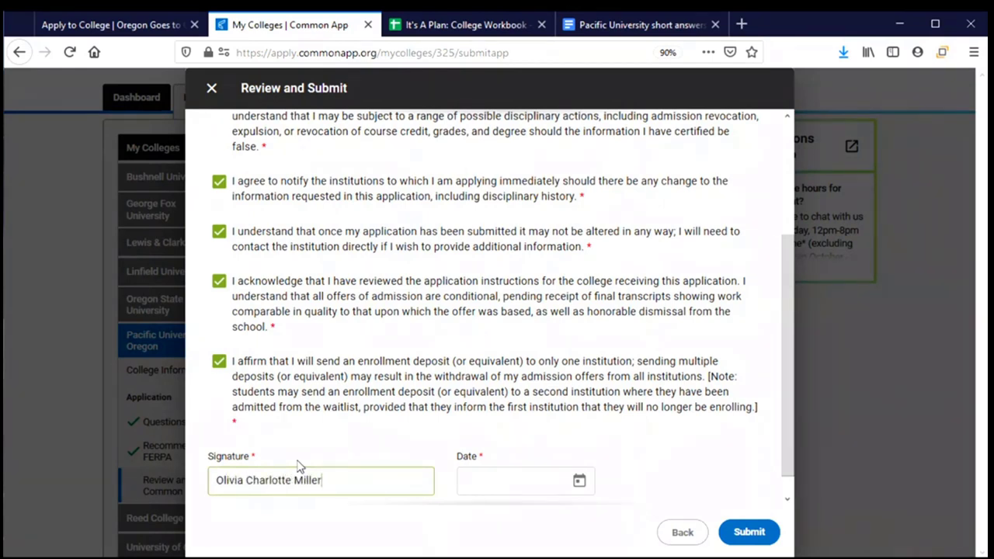
click(579, 481)
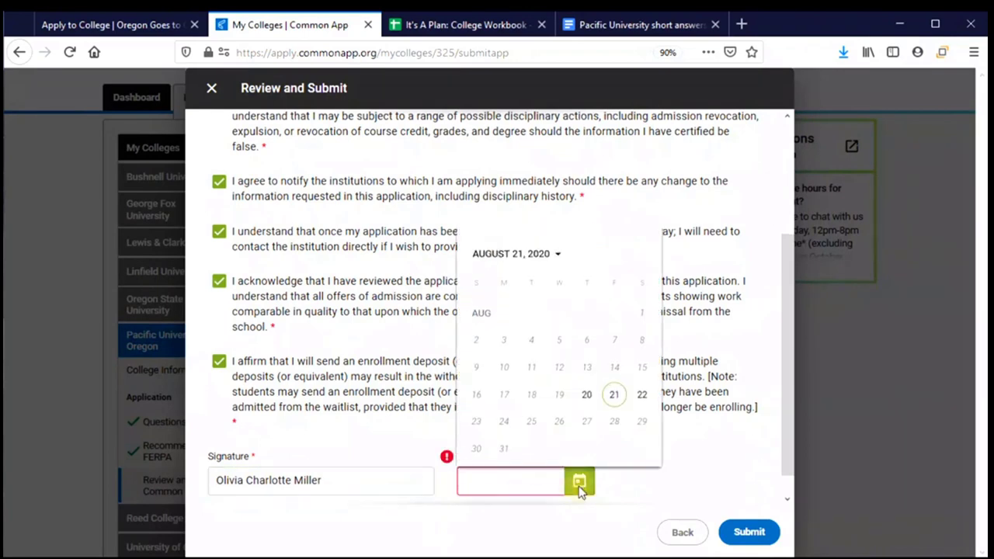
click(614, 394)
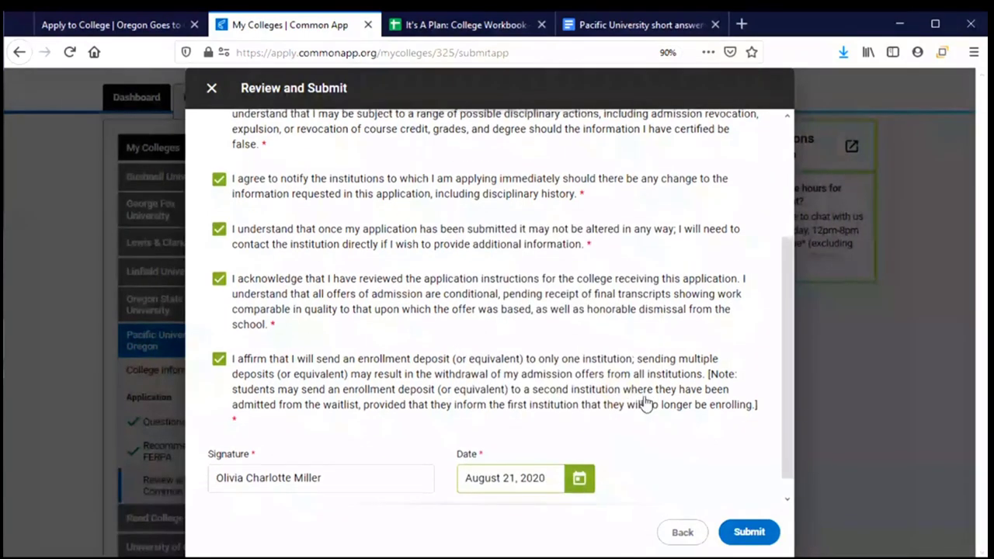
scroll(644, 404, down, 1)
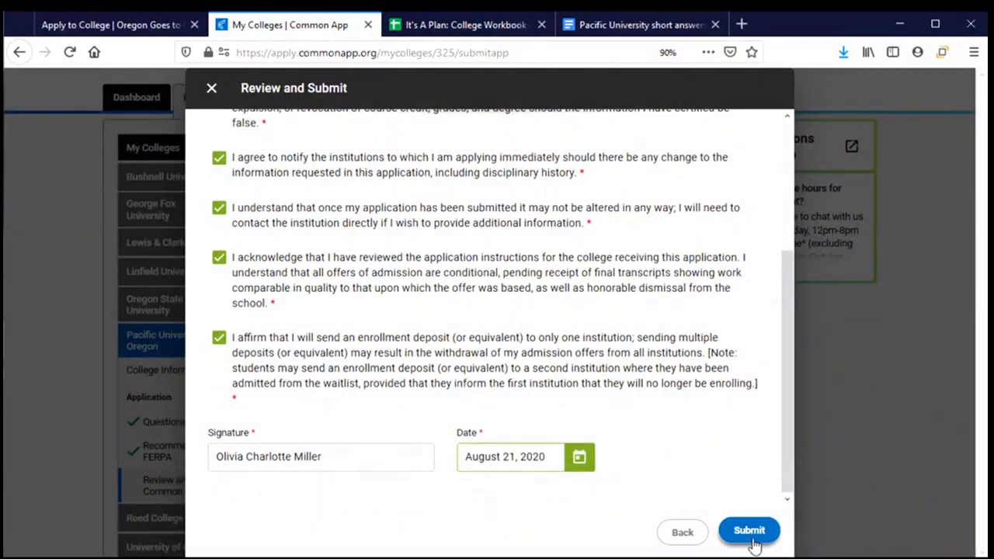